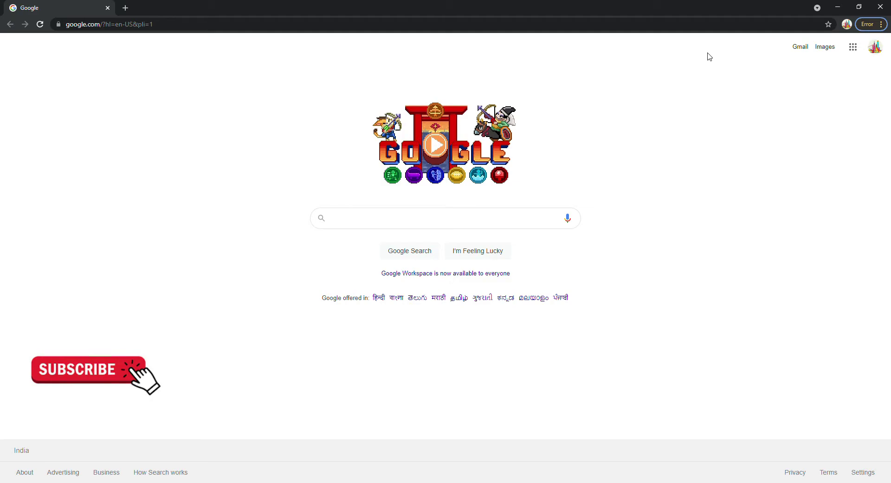
Search Google for 'aicte' to find the AICTE internship portal
{"action": "type", "text": "aicte"}
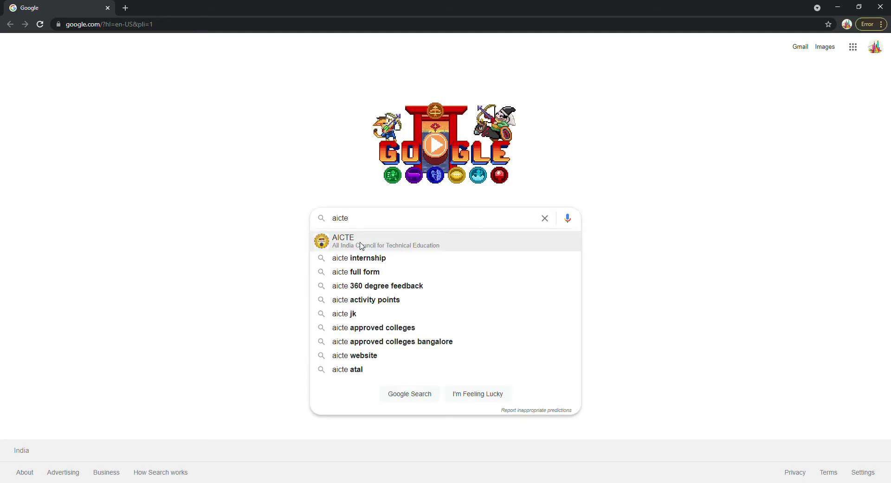
{"action": "left_click", "coordinate": [361, 245]}
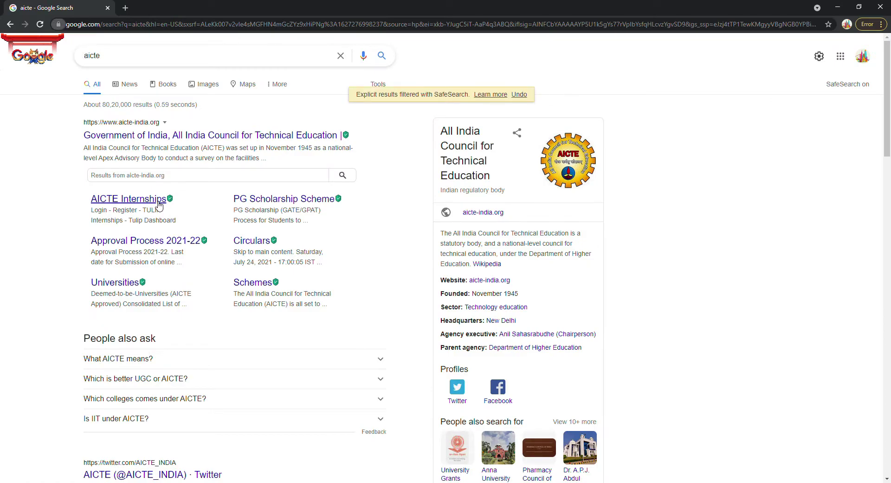
{"action": "left_click", "coordinate": [158, 199]}
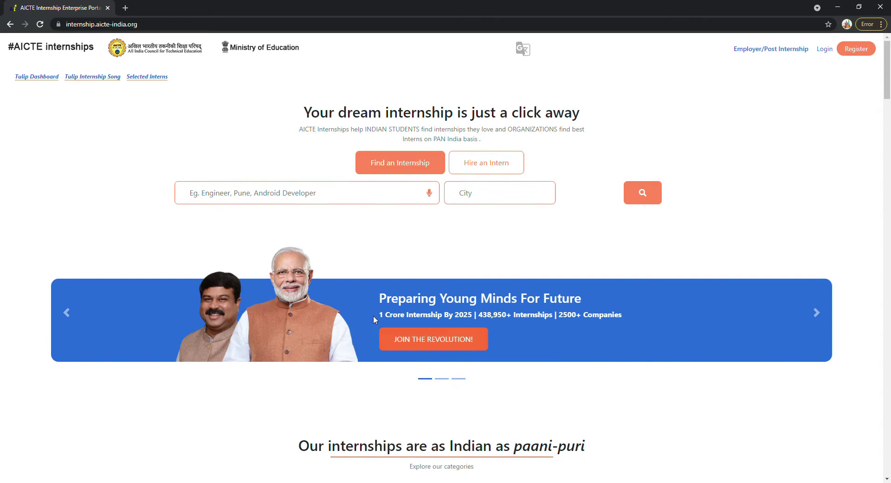
{"action": "scroll", "coordinate": [364, 304], "scroll_direction": "down", "scroll_amount": 6}
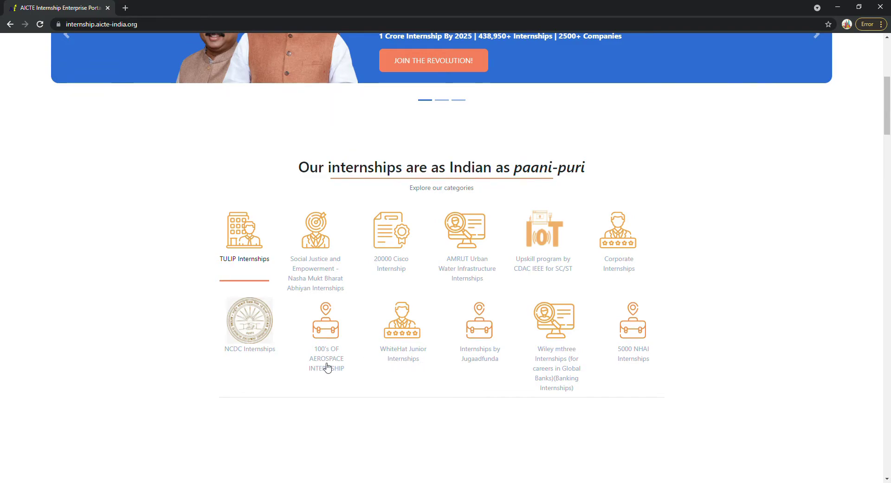
{"action": "scroll", "coordinate": [324, 364], "scroll_direction": "up", "scroll_amount": 6}
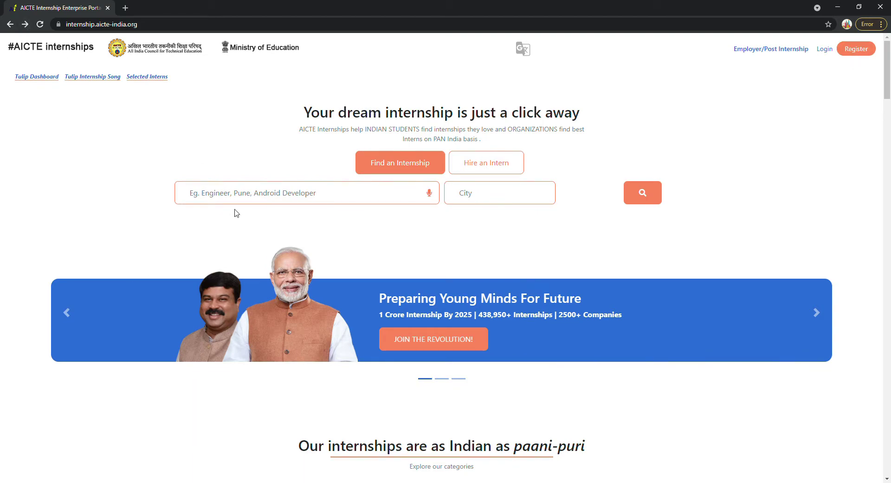
Search internships for 'architect' with the city set to Mumbai City
{"action": "left_click", "coordinate": [234, 213]}
{"action": "type", "text": "ar"}
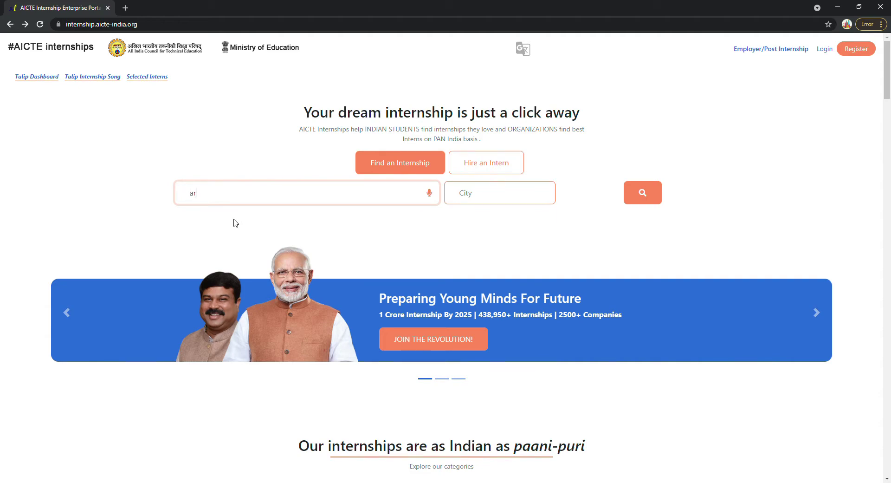
{"action": "type", "text": "chitect"}
{"action": "left_click", "coordinate": [487, 197]}
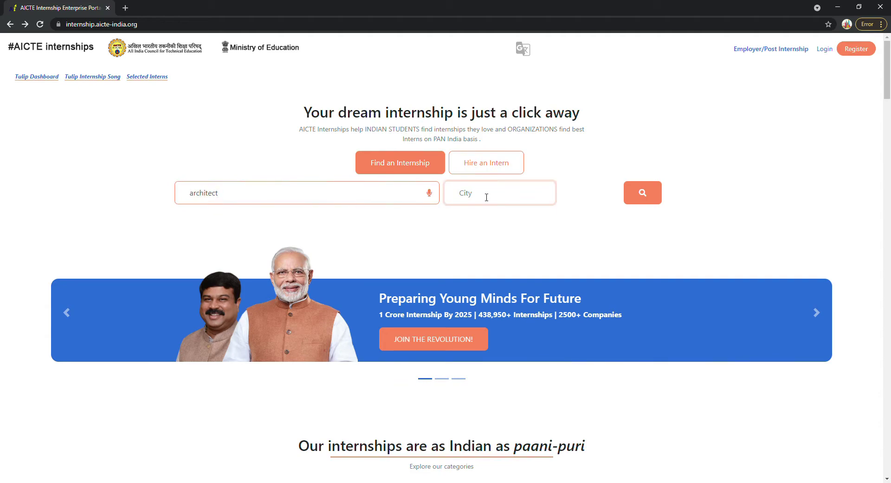
{"action": "type", "text": "Mumbai"}
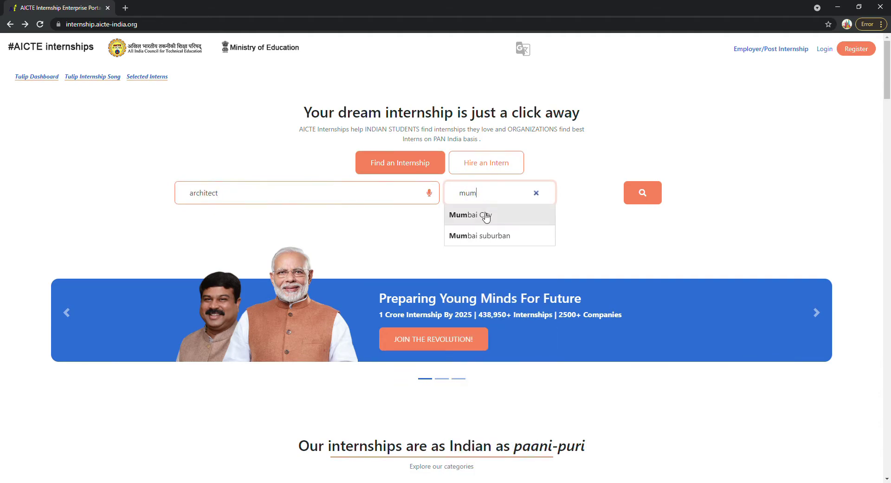
{"action": "left_click", "coordinate": [484, 213]}
{"action": "left_click", "coordinate": [643, 193]}
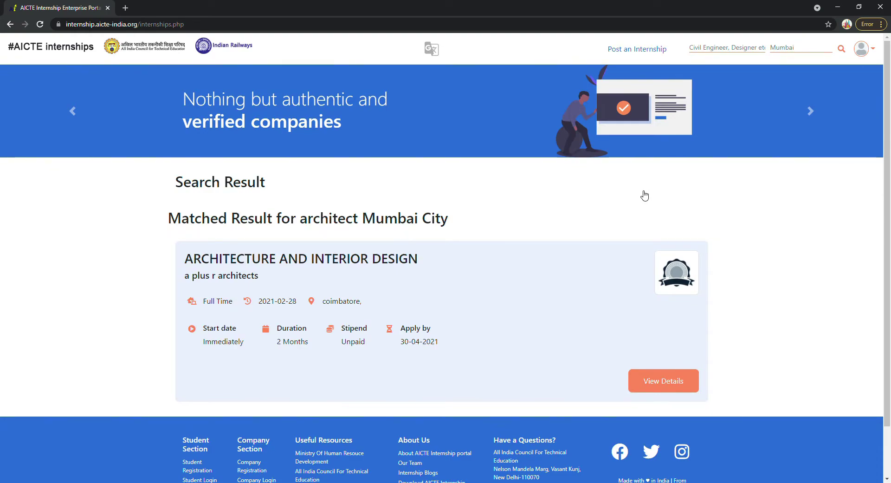
Re-search 'architect' from the header with no city filter and browse the results
{"action": "left_click", "coordinate": [701, 50]}
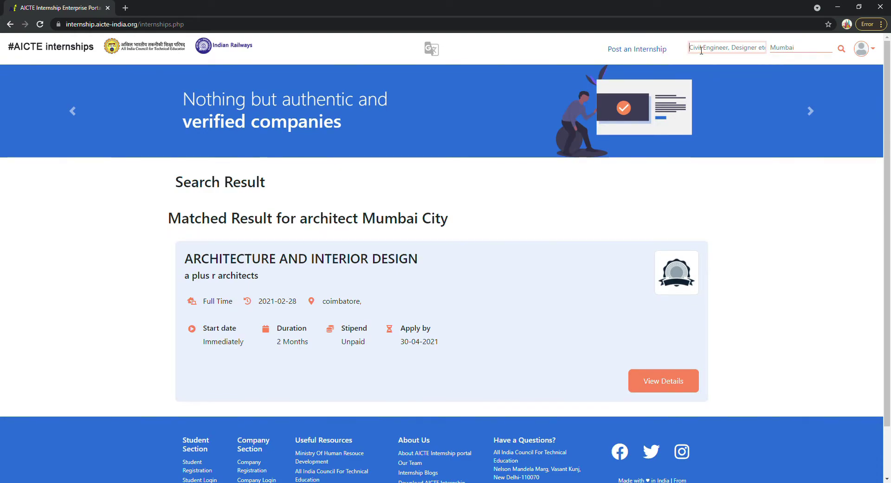
{"action": "left_click", "coordinate": [727, 66]}
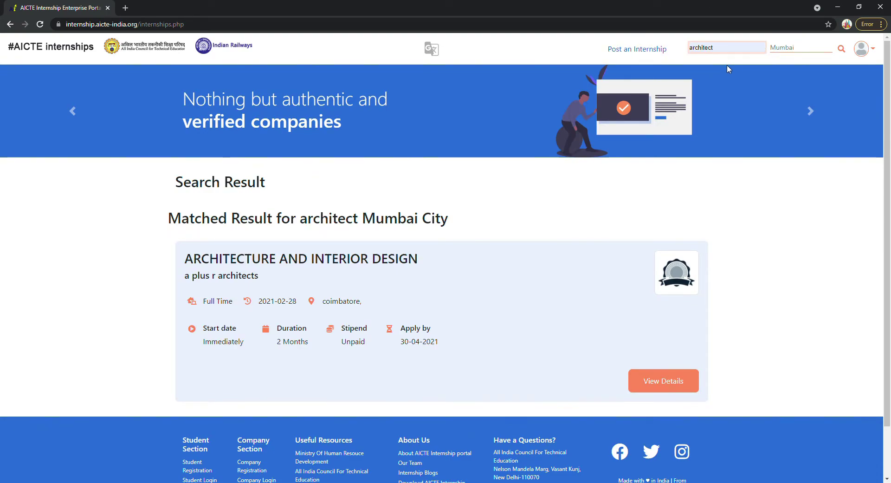
{"action": "left_click", "coordinate": [842, 49]}
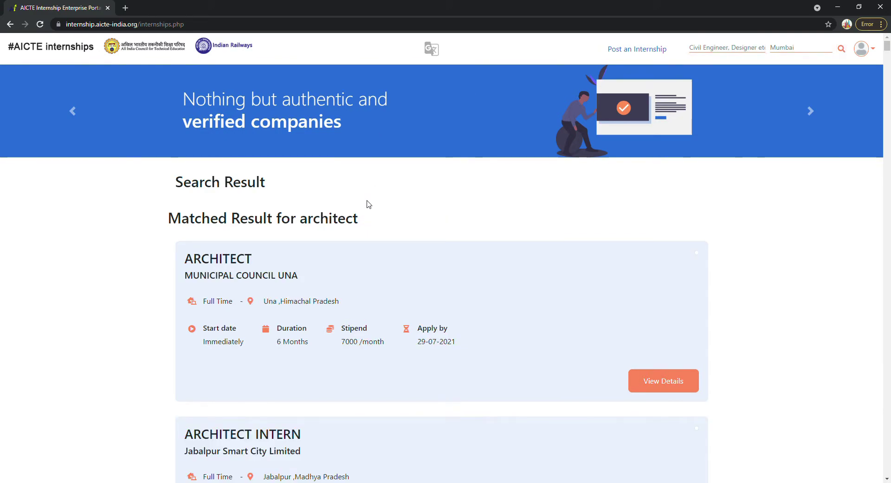
{"action": "scroll", "coordinate": [369, 239], "scroll_direction": "down", "scroll_amount": 1}
{"action": "scroll", "coordinate": [369, 240], "scroll_direction": "down", "scroll_amount": 2}
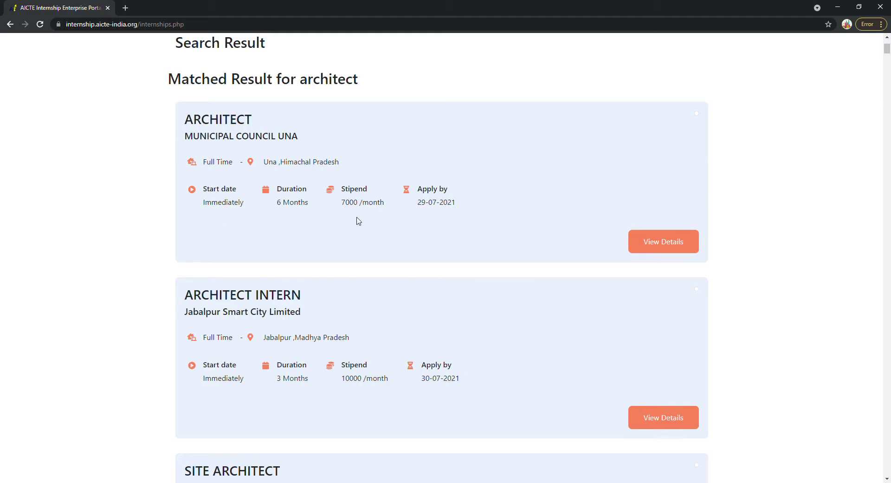
{"action": "scroll", "coordinate": [427, 265], "scroll_direction": "down", "scroll_amount": 3}
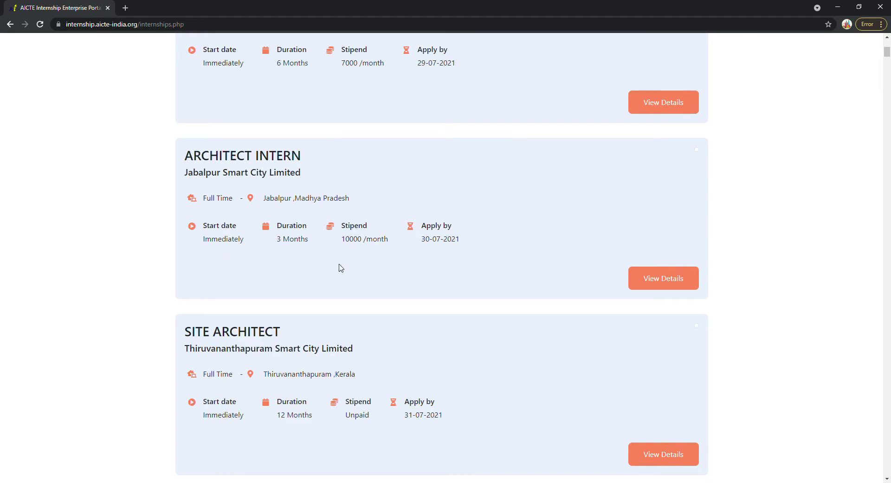
{"action": "scroll", "coordinate": [338, 329], "scroll_direction": "down", "scroll_amount": 2}
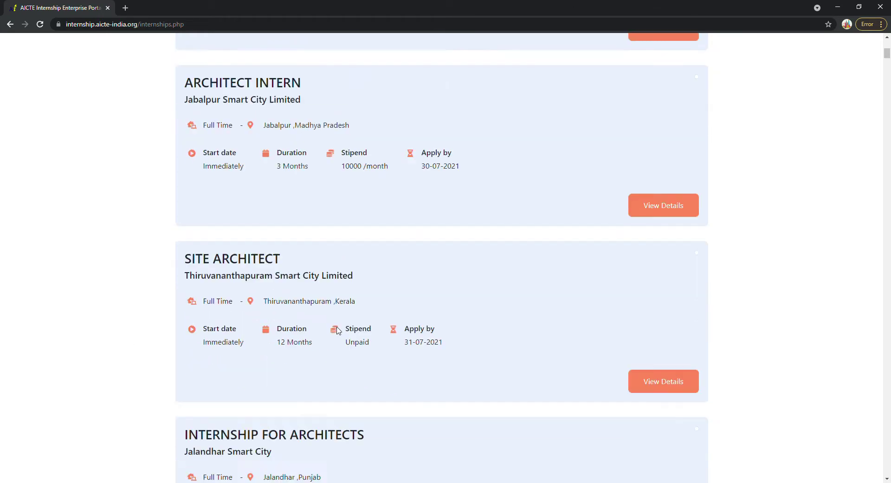
{"action": "scroll", "coordinate": [337, 329], "scroll_direction": "down", "scroll_amount": 5}
{"action": "scroll", "coordinate": [338, 329], "scroll_direction": "down", "scroll_amount": 5}
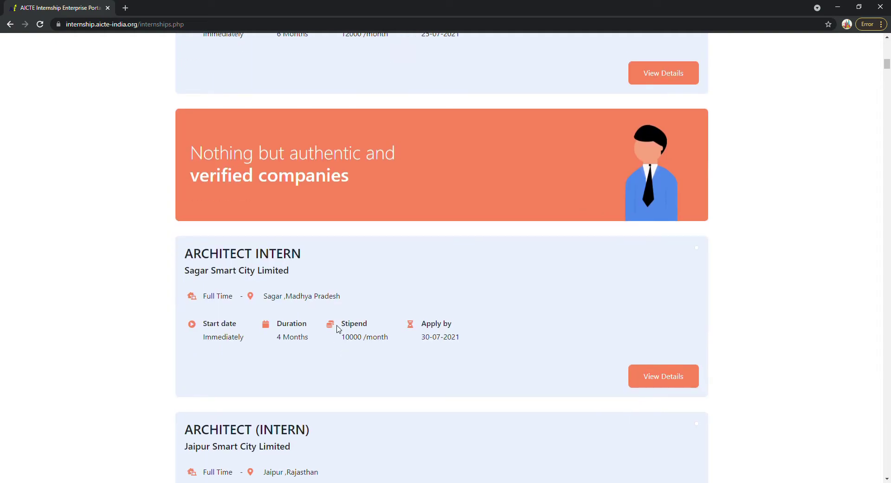
{"action": "scroll", "coordinate": [338, 329], "scroll_direction": "down", "scroll_amount": 4}
{"action": "scroll", "coordinate": [338, 328], "scroll_direction": "down", "scroll_amount": 6}
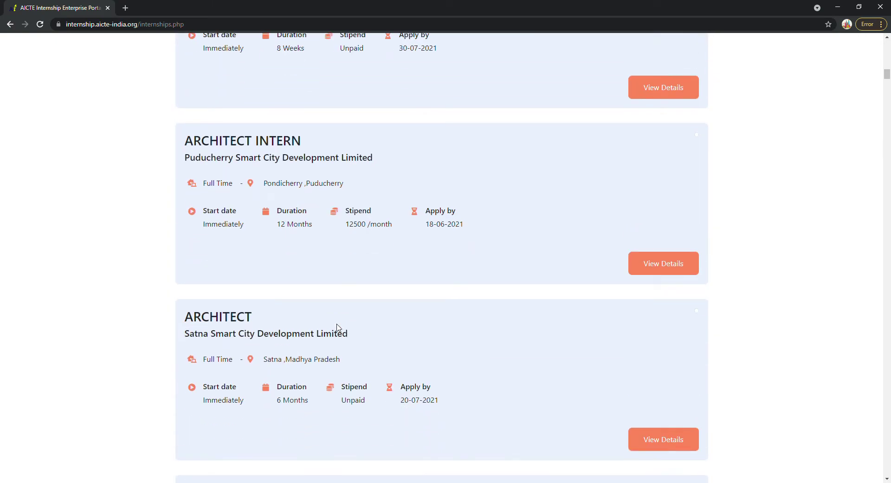
{"action": "scroll", "coordinate": [337, 329], "scroll_direction": "down", "scroll_amount": 5}
{"action": "scroll", "coordinate": [338, 328], "scroll_direction": "up", "scroll_amount": 4}
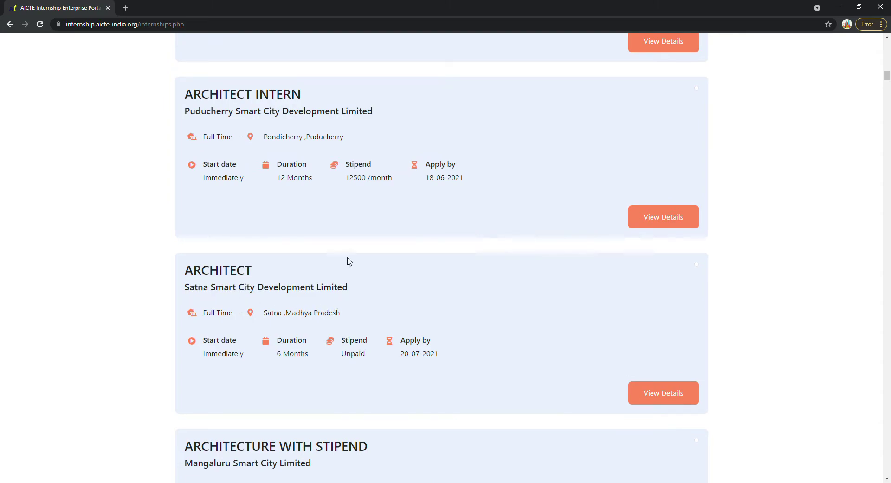
{"action": "scroll", "coordinate": [263, 135], "scroll_direction": "up", "scroll_amount": 5}
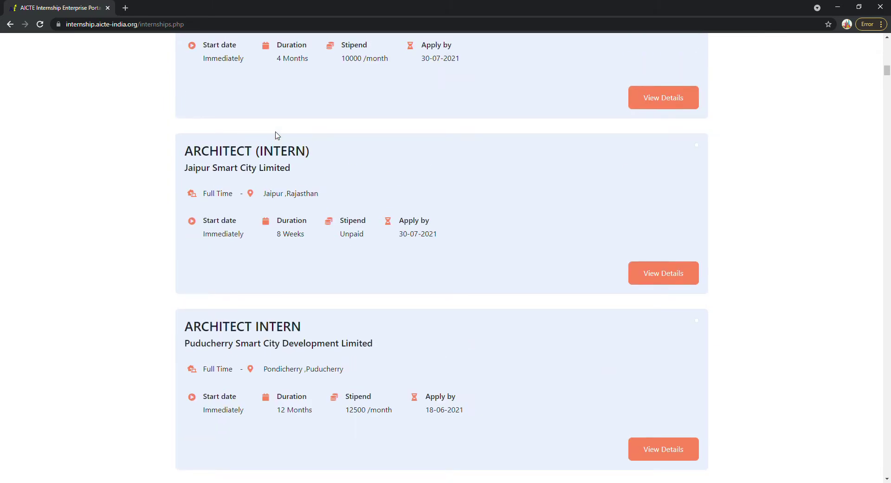
{"action": "scroll", "coordinate": [285, 188], "scroll_direction": "down", "scroll_amount": 6}
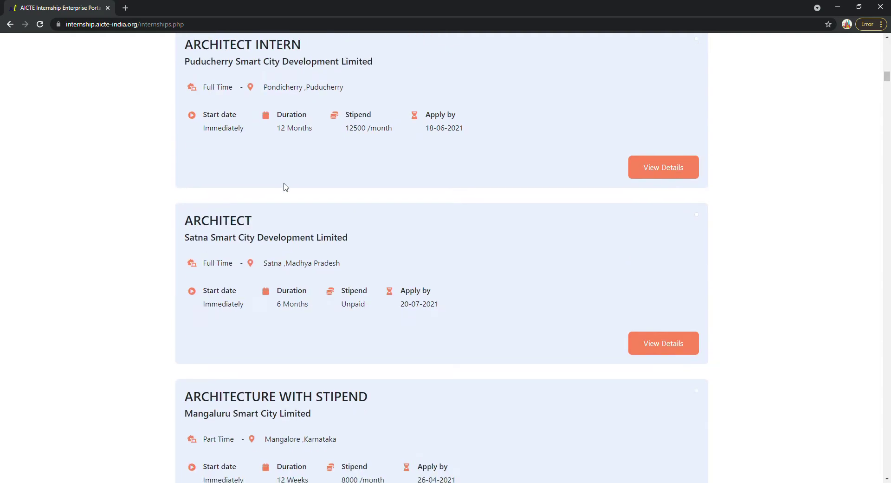
{"action": "scroll", "coordinate": [285, 187], "scroll_direction": "down", "scroll_amount": 8}
{"action": "scroll", "coordinate": [285, 187], "scroll_direction": "down", "scroll_amount": 3}
{"action": "scroll", "coordinate": [285, 187], "scroll_direction": "down", "scroll_amount": 6}
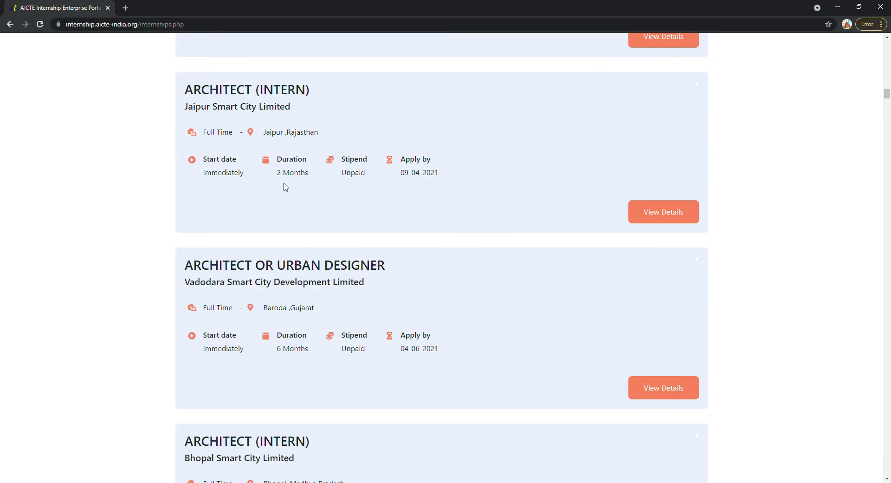
{"action": "scroll", "coordinate": [324, 248], "scroll_direction": "down", "scroll_amount": 2}
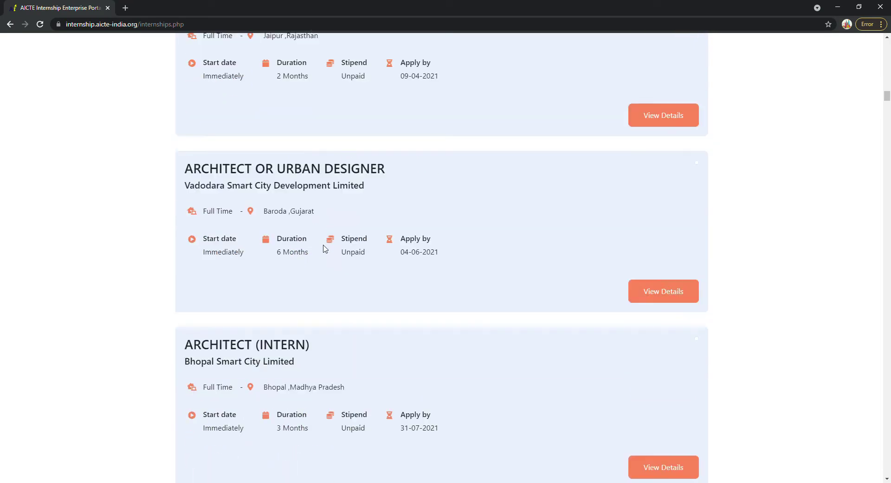
{"action": "scroll", "coordinate": [362, 250], "scroll_direction": "down", "scroll_amount": 5}
{"action": "scroll", "coordinate": [352, 226], "scroll_direction": "up", "scroll_amount": 2}
{"action": "scroll", "coordinate": [342, 226], "scroll_direction": "up", "scroll_amount": 1}
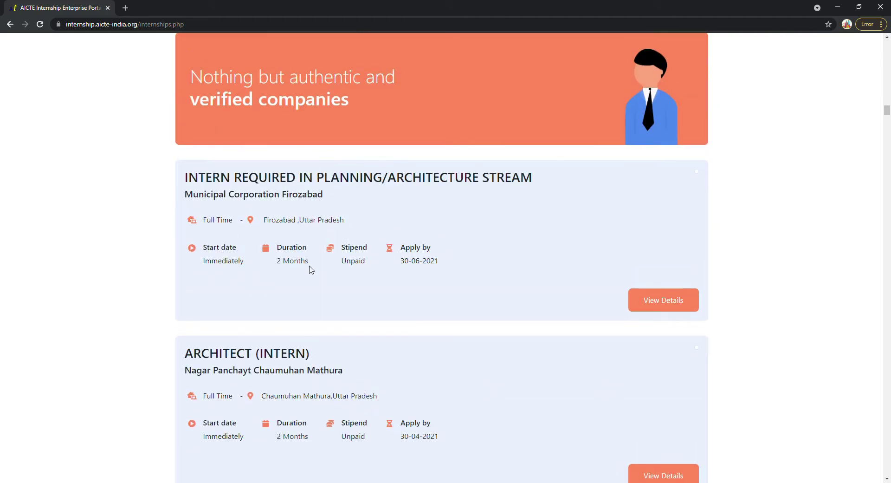
{"action": "scroll", "coordinate": [409, 275], "scroll_direction": "up", "scroll_amount": 10}
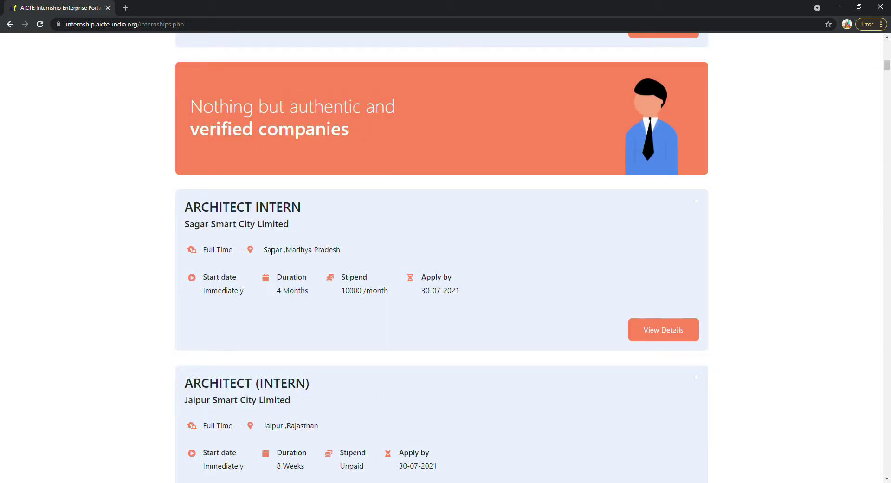
Review Sagar Smart City's Architect Intern details and apply for it
{"action": "left_click", "coordinate": [645, 330]}
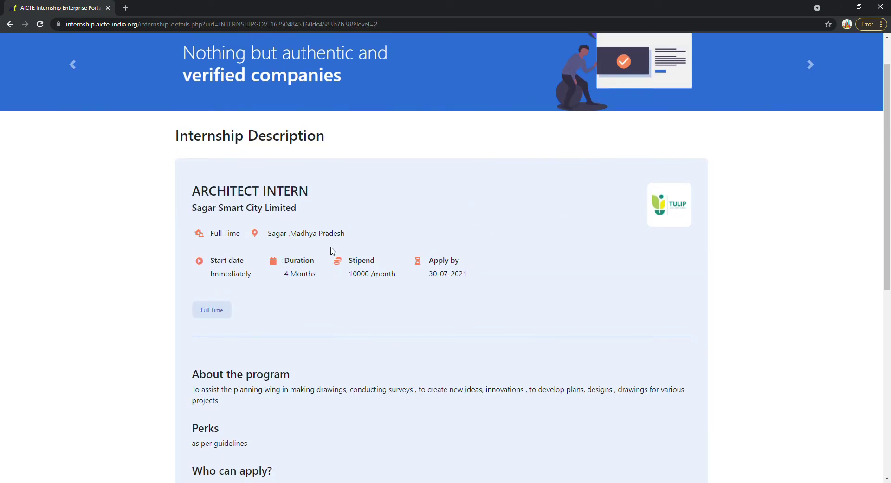
{"action": "scroll", "coordinate": [325, 253], "scroll_direction": "down", "scroll_amount": 3}
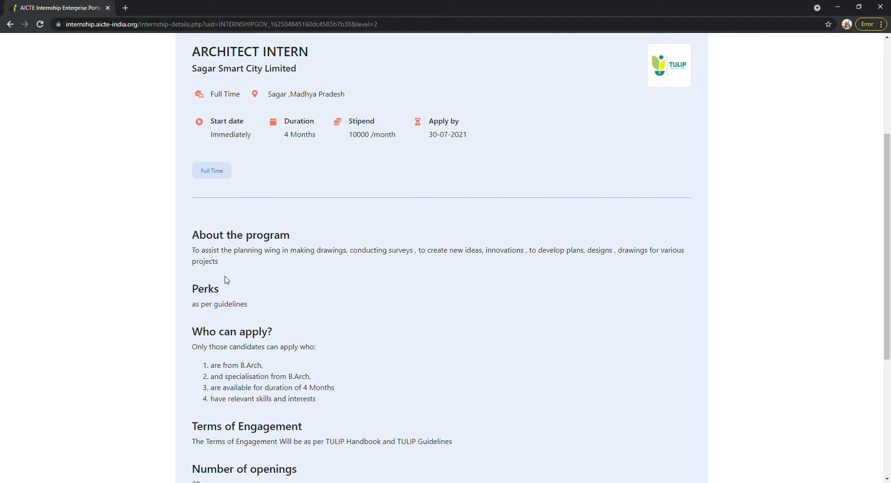
{"action": "scroll", "coordinate": [225, 278], "scroll_direction": "down", "scroll_amount": 4}
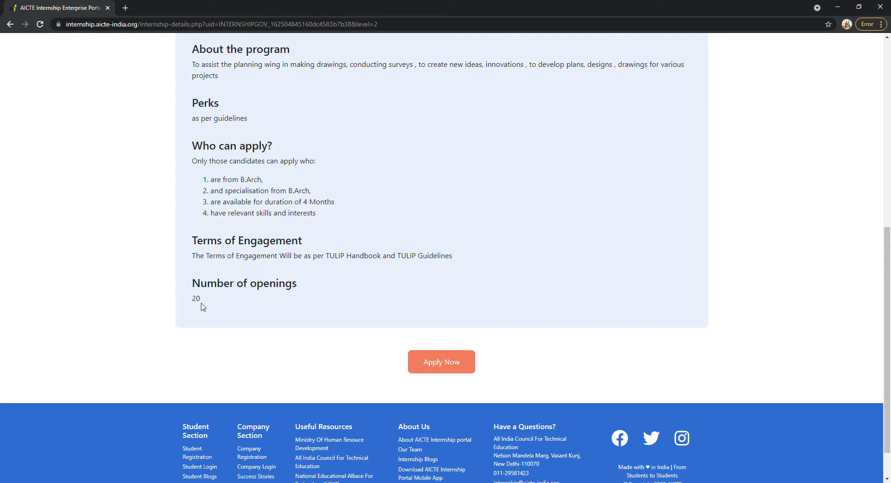
{"action": "left_click", "coordinate": [444, 359]}
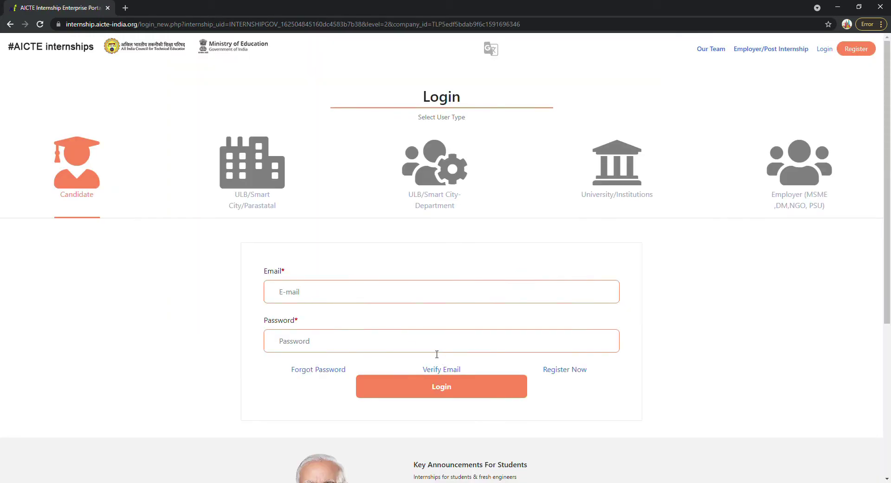
Start registration as an AICTE-affiliated student of Vishweshraiya College of Education, with enrolment number filled
{"action": "left_click", "coordinate": [856, 52]}
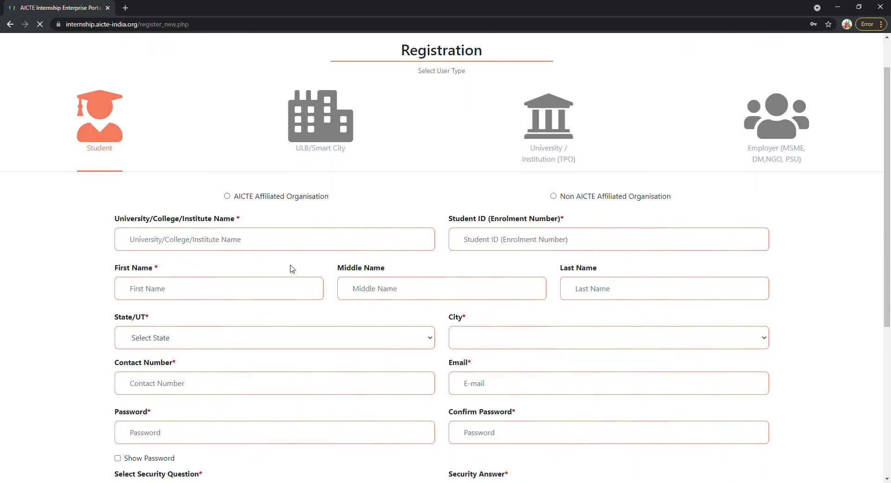
{"action": "scroll", "coordinate": [277, 208], "scroll_direction": "down", "scroll_amount": 2}
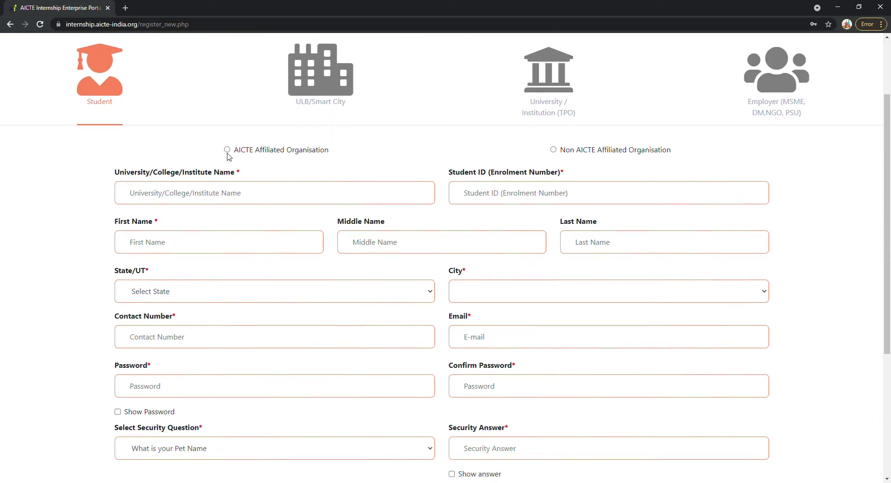
{"action": "left_click", "coordinate": [227, 151]}
{"action": "left_click", "coordinate": [174, 202]}
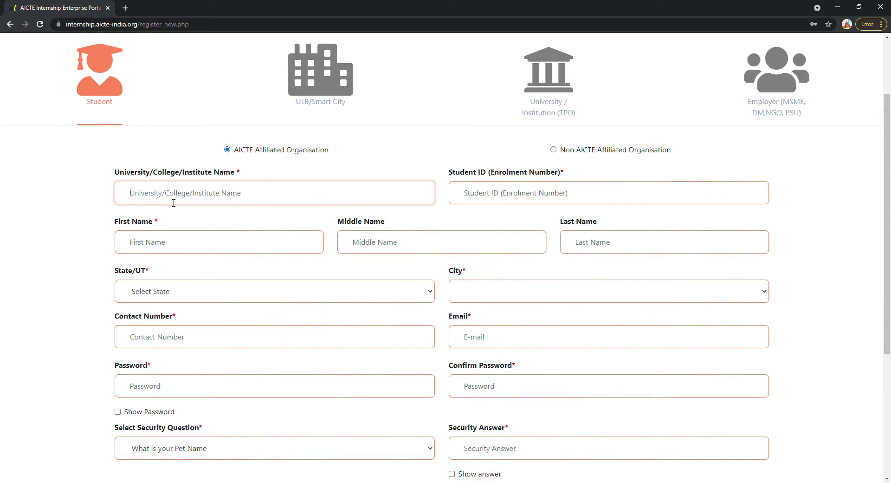
{"action": "type", "text": "vis"}
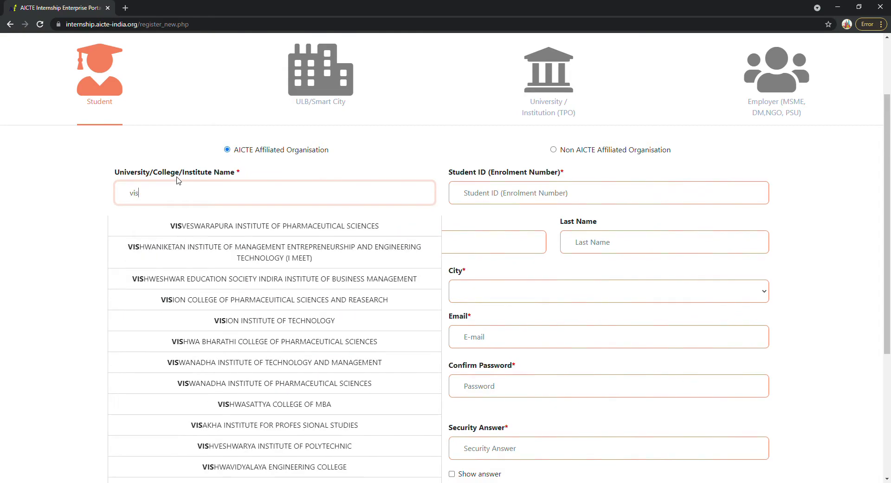
{"action": "type", "text": "h"}
{"action": "left_click", "coordinate": [202, 211]}
{"action": "left_click", "coordinate": [551, 200]}
{"action": "left_click", "coordinate": [496, 213]}
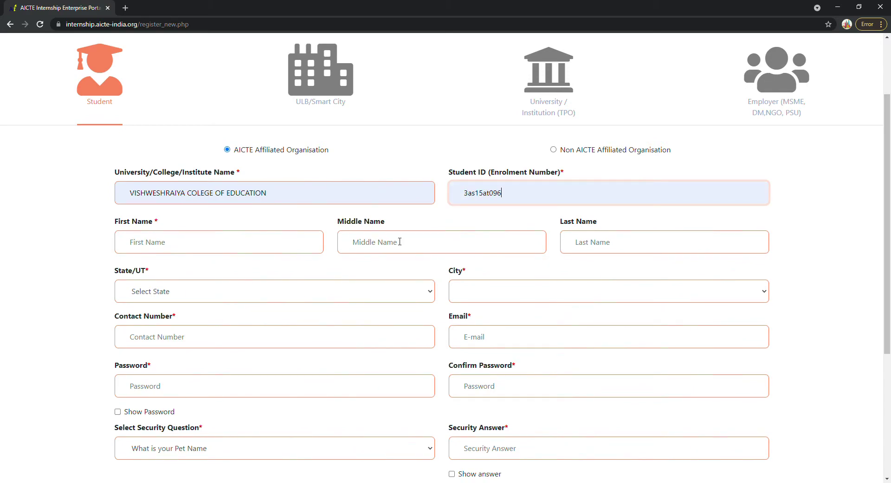
Enter the student's first, middle and last names (xyz p b) and proceed to the state field
{"action": "left_click", "coordinate": [218, 246]}
{"action": "type", "text": "xyz"}
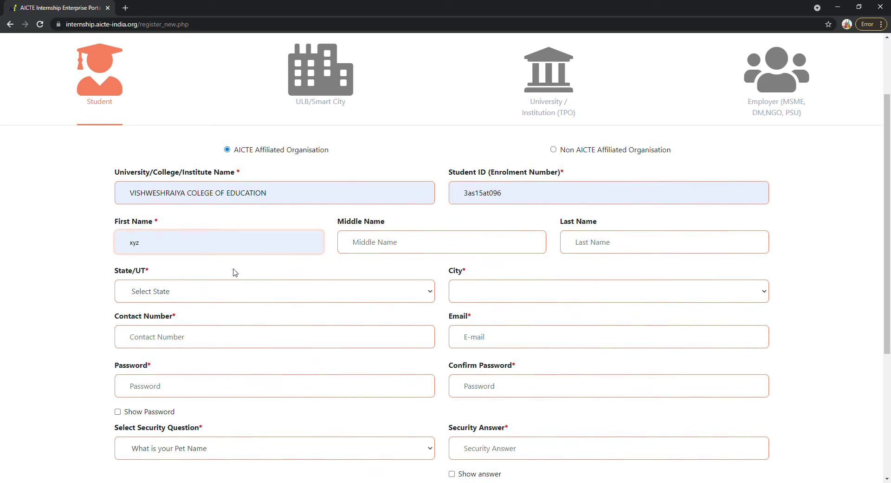
{"action": "left_click", "coordinate": [443, 248]}
{"action": "type", "text": "p"}
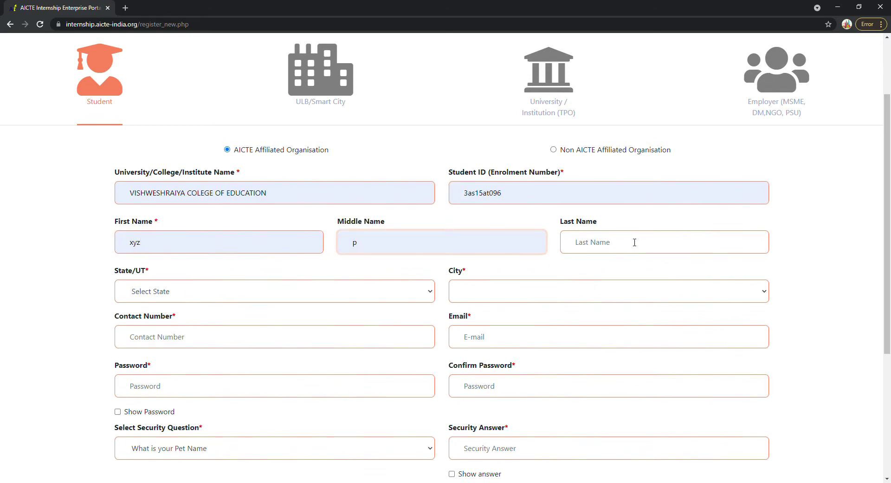
{"action": "left_click", "coordinate": [590, 241]}
{"action": "type", "text": "p"}
{"action": "left_click", "coordinate": [190, 293]}
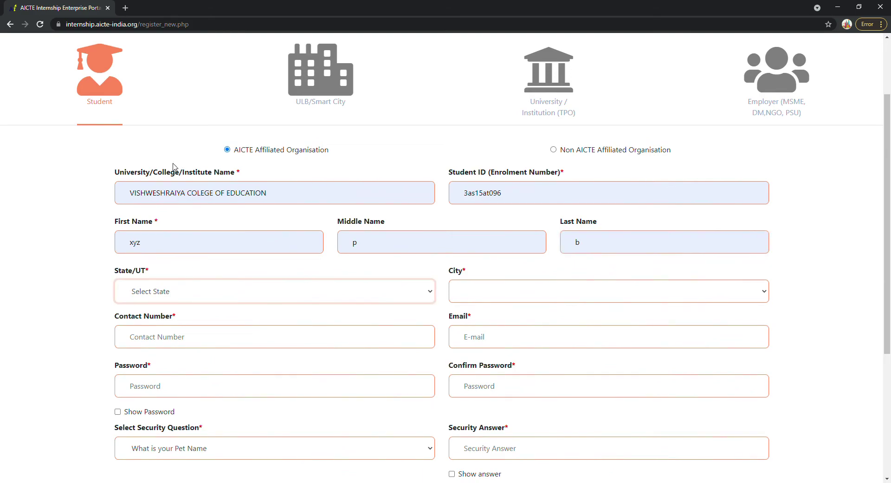
{"action": "scroll", "coordinate": [445, 278], "scroll_direction": "down", "scroll_amount": 2}
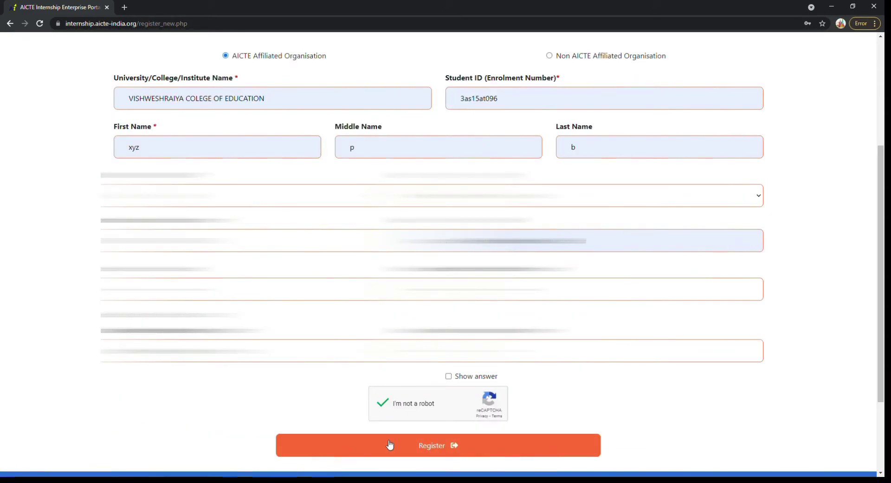
Submit the registration, acknowledge success, and check Gmail for the activation email
{"action": "left_click", "coordinate": [386, 443]}
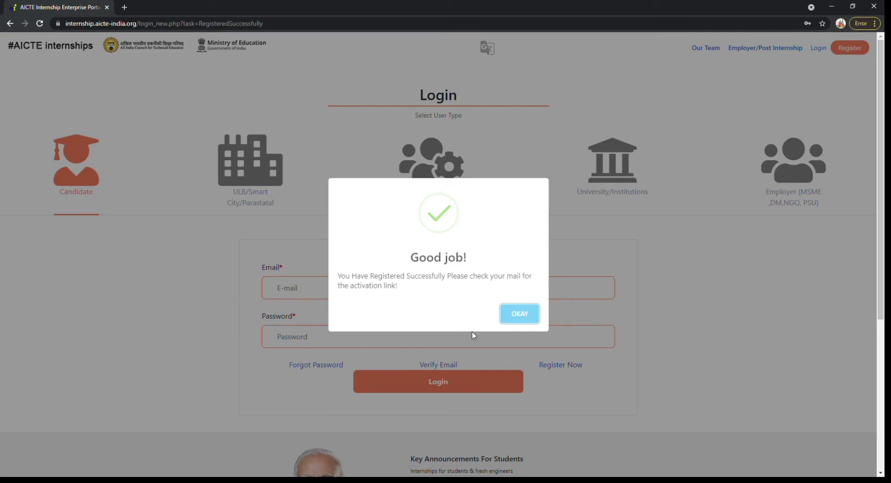
{"action": "left_click", "coordinate": [527, 318]}
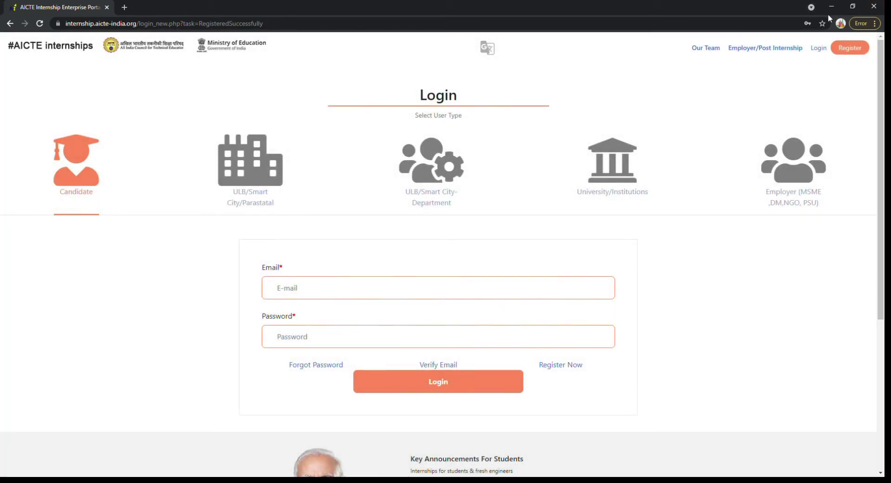
{"action": "left_click", "coordinate": [124, 7]}
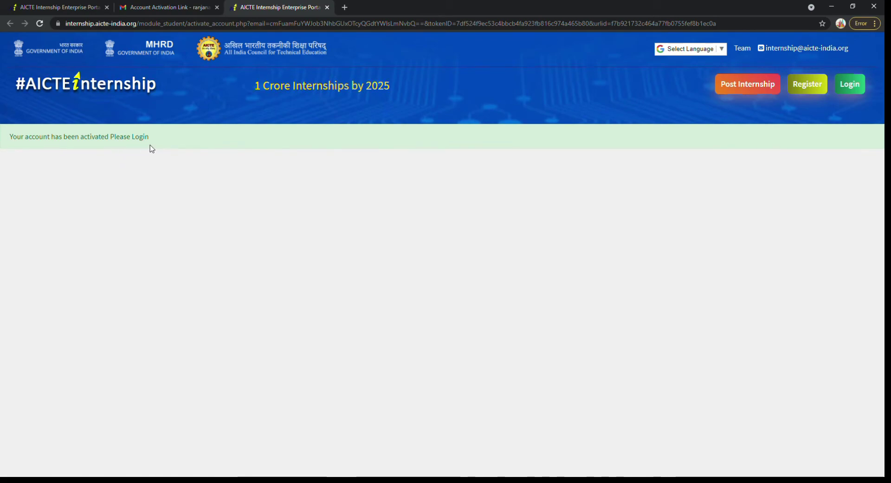
Log in to the activated student account with email and password
{"action": "left_click", "coordinate": [848, 89]}
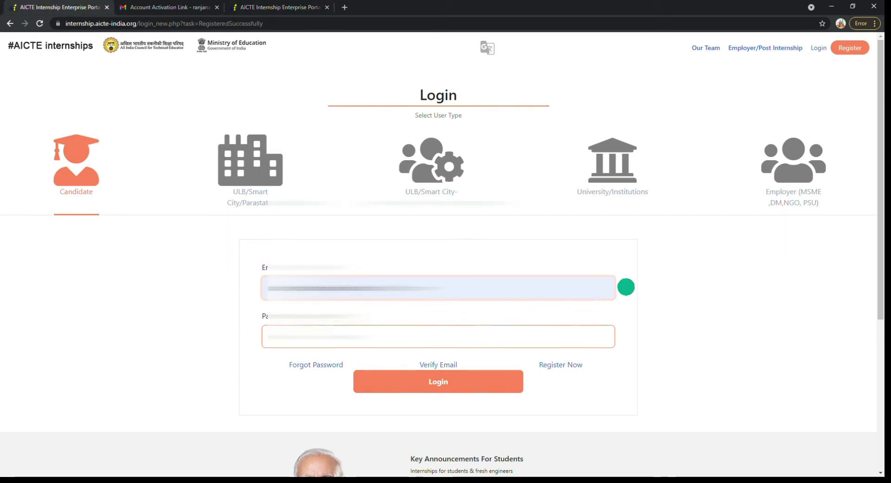
{"action": "key", "text": "Tab"}
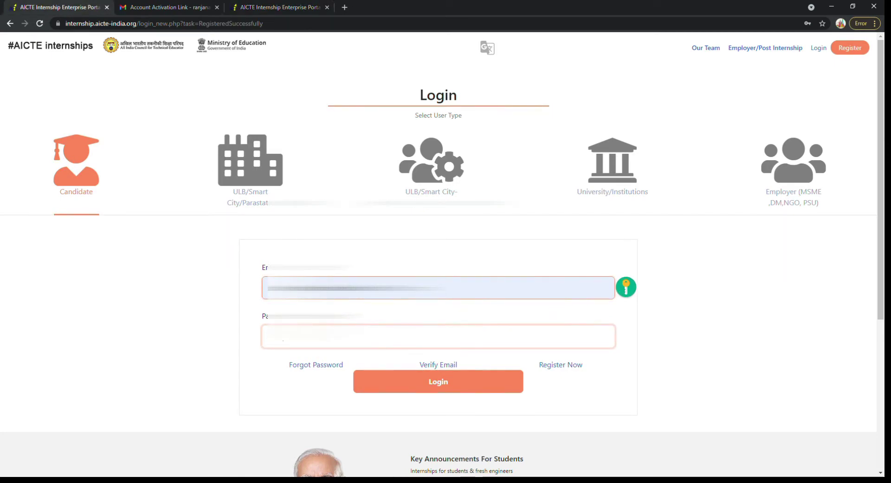
{"action": "type", "text": "**"}
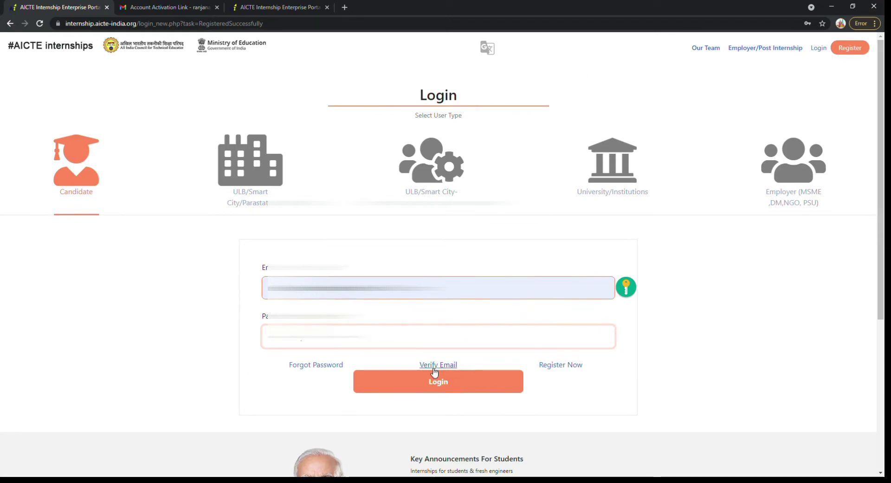
{"action": "left_click", "coordinate": [421, 380]}
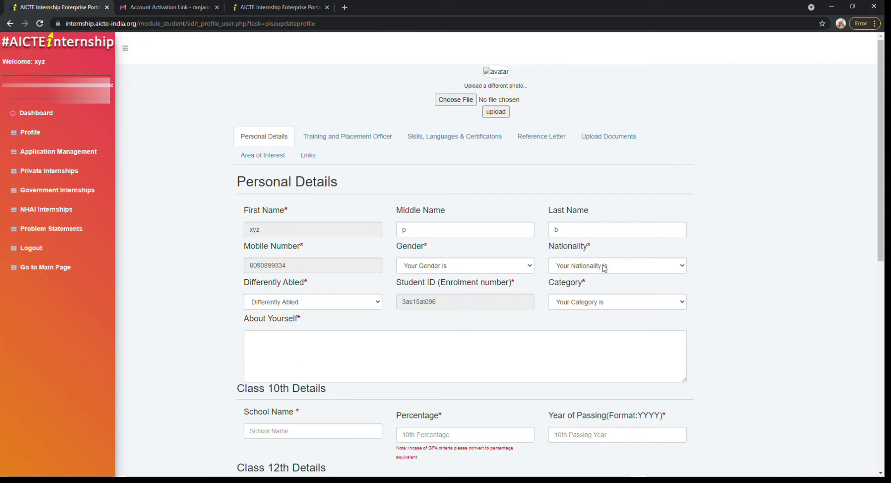
Browse the profile's Personal Details, Placement Officer, Skills, Reference Letter and Upload Documents sections
{"action": "scroll", "coordinate": [314, 308], "scroll_direction": "down", "scroll_amount": 3}
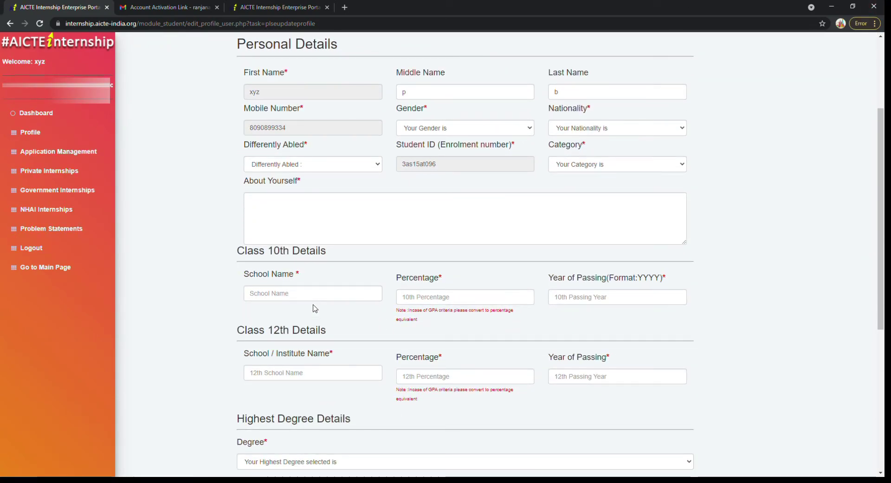
{"action": "scroll", "coordinate": [314, 307], "scroll_direction": "down", "scroll_amount": 2}
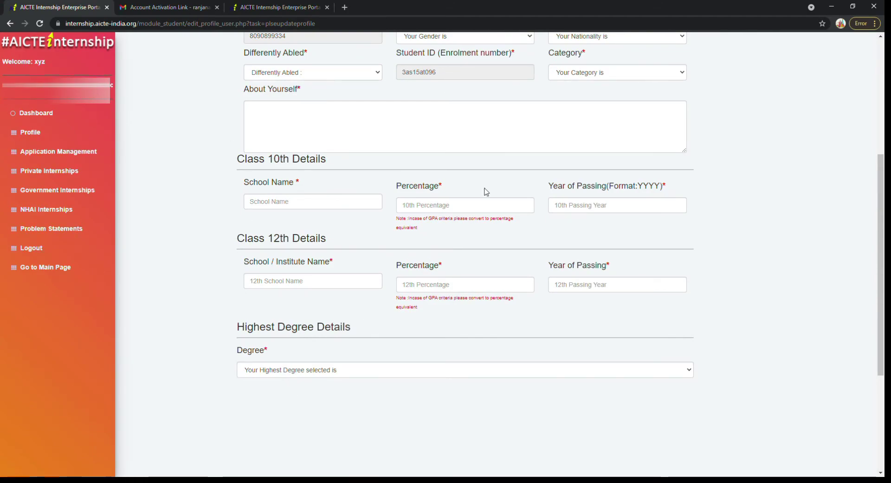
{"action": "scroll", "coordinate": [330, 140], "scroll_direction": "up", "scroll_amount": 5}
{"action": "left_click", "coordinate": [328, 138]}
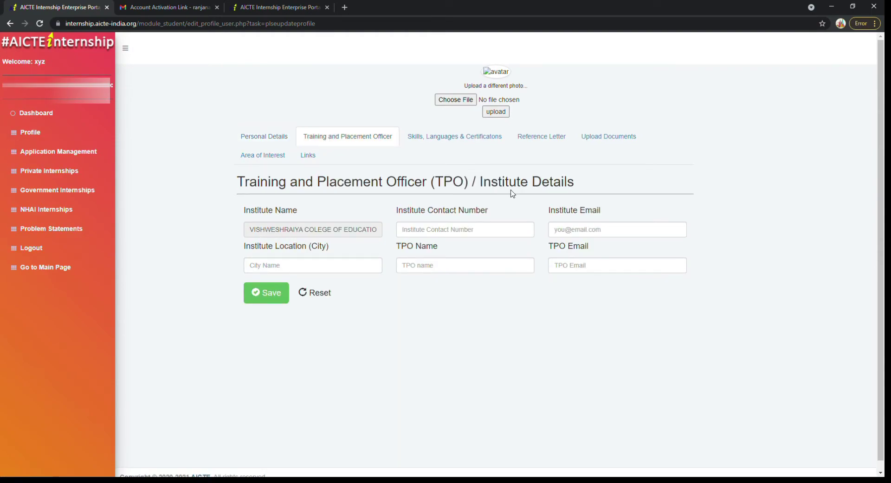
{"action": "left_click", "coordinate": [411, 145]}
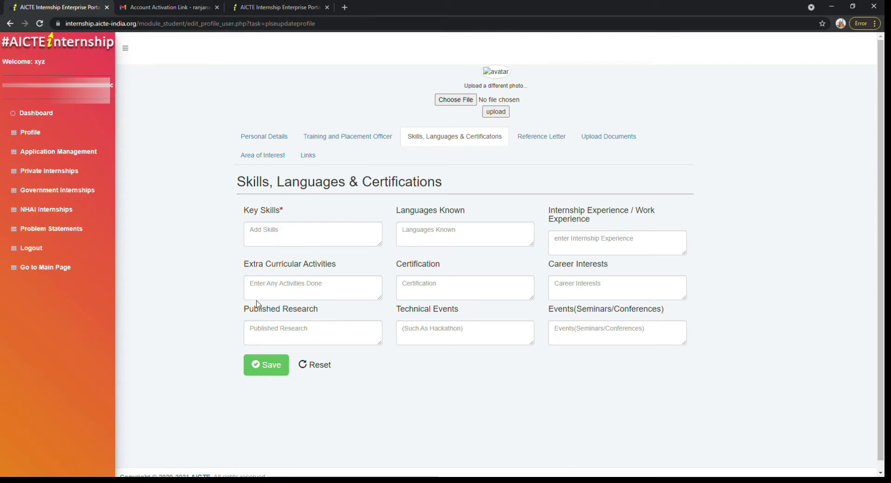
{"action": "left_click", "coordinate": [541, 136]}
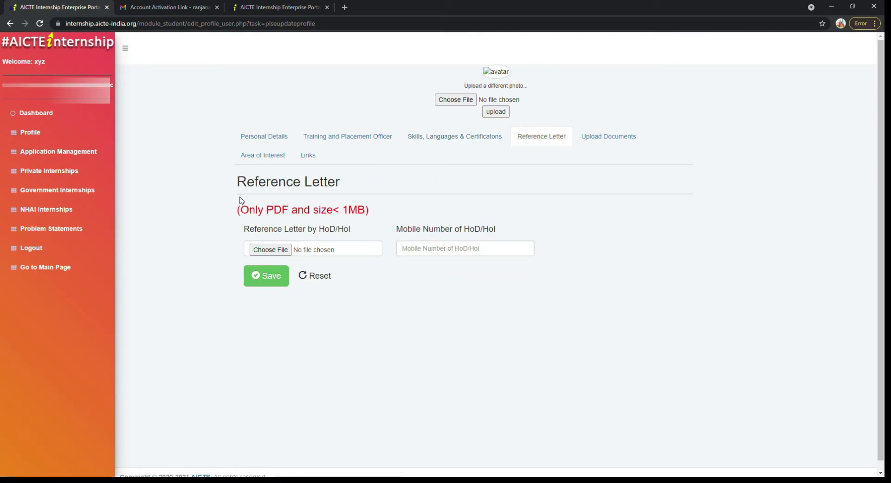
{"action": "left_click", "coordinate": [603, 143]}
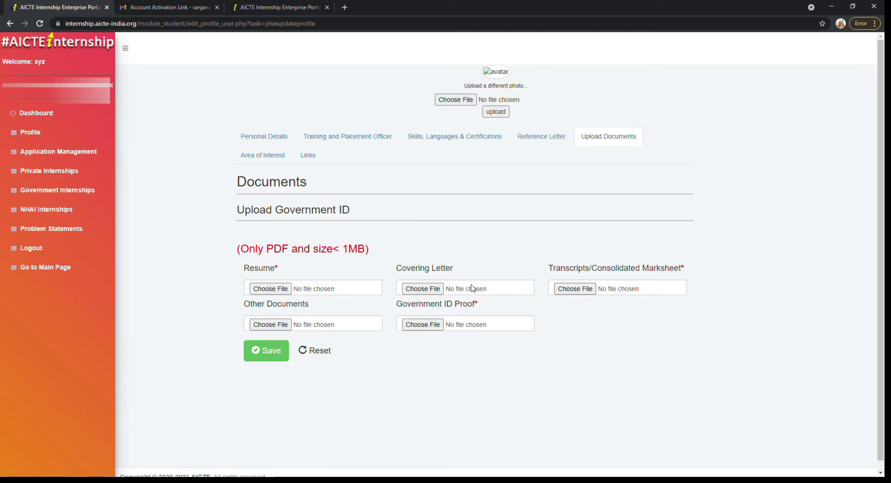
Set the profile's area of interest to Construction and save it
{"action": "left_click", "coordinate": [260, 158]}
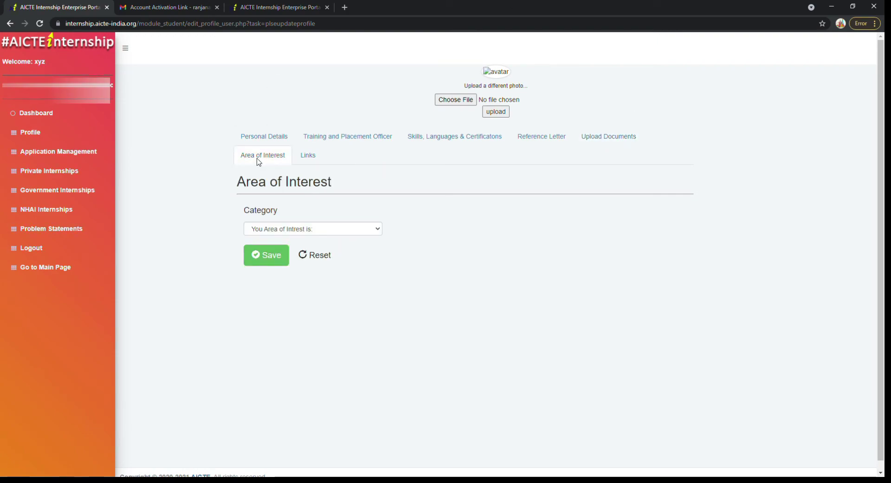
{"action": "left_click", "coordinate": [272, 234]}
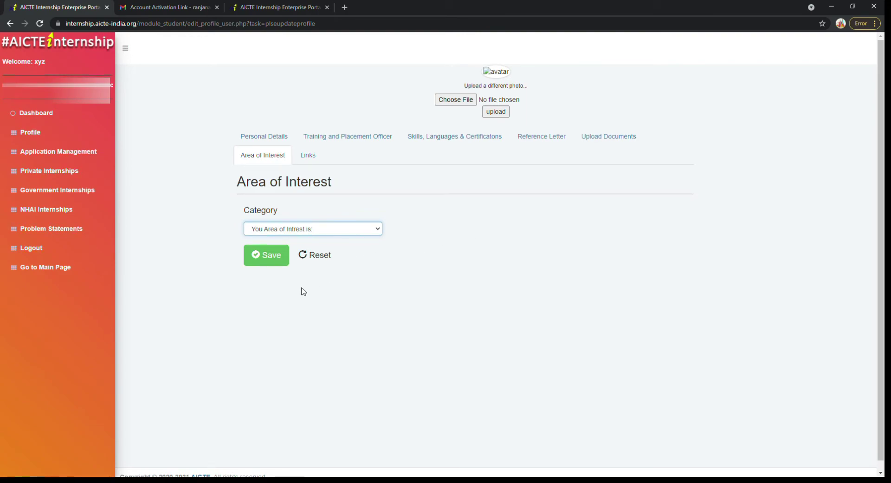
{"action": "key", "text": "c"}
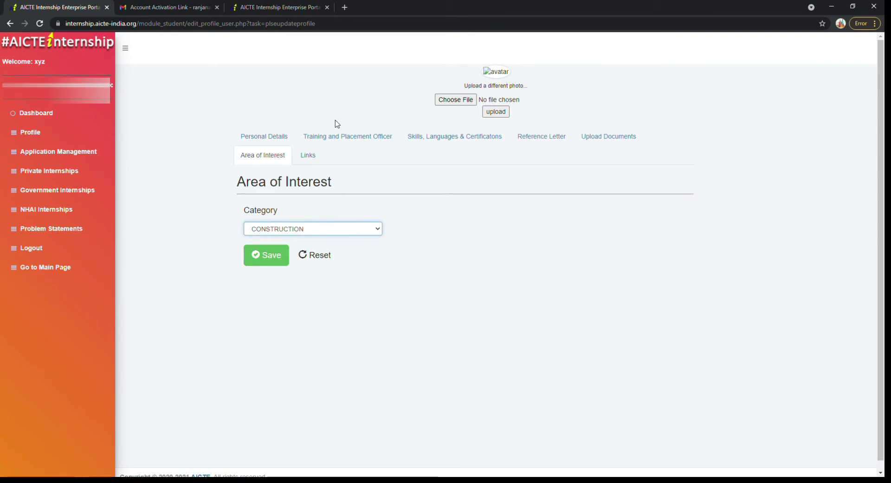
{"action": "left_click", "coordinate": [264, 260]}
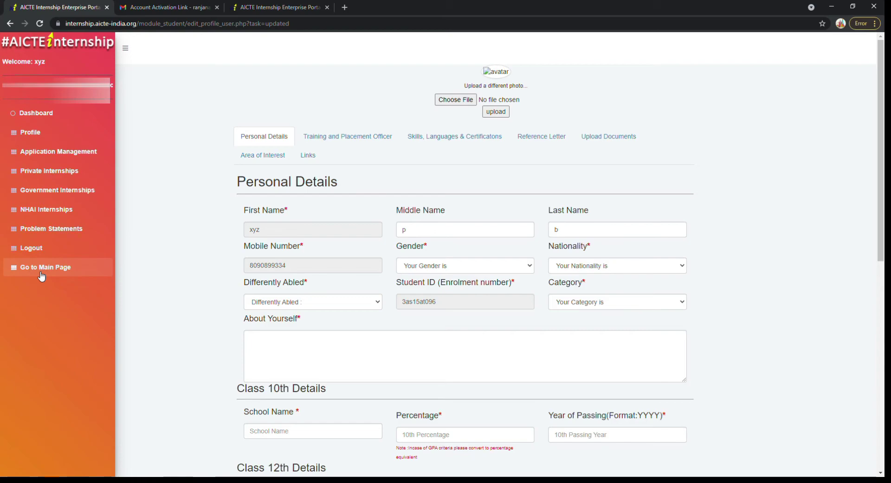
Return to the main page and search 'architect' internships in Mumbai City
{"action": "left_click", "coordinate": [37, 271]}
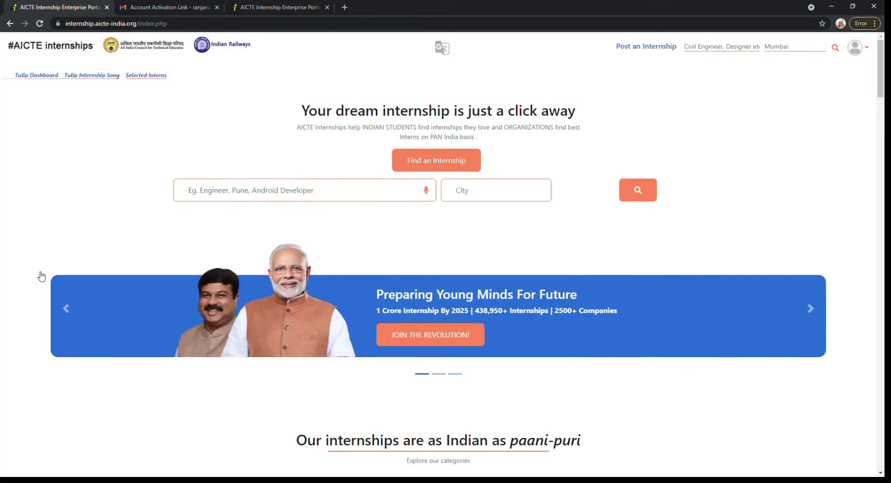
{"action": "left_click", "coordinate": [200, 224]}
{"action": "left_click", "coordinate": [466, 200]}
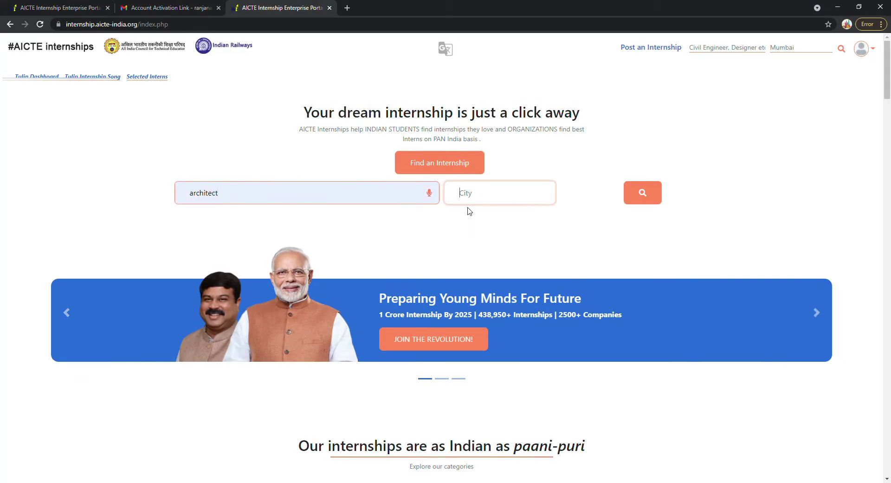
{"action": "type", "text": "Mumbai City"}
{"action": "left_click", "coordinate": [629, 198]}
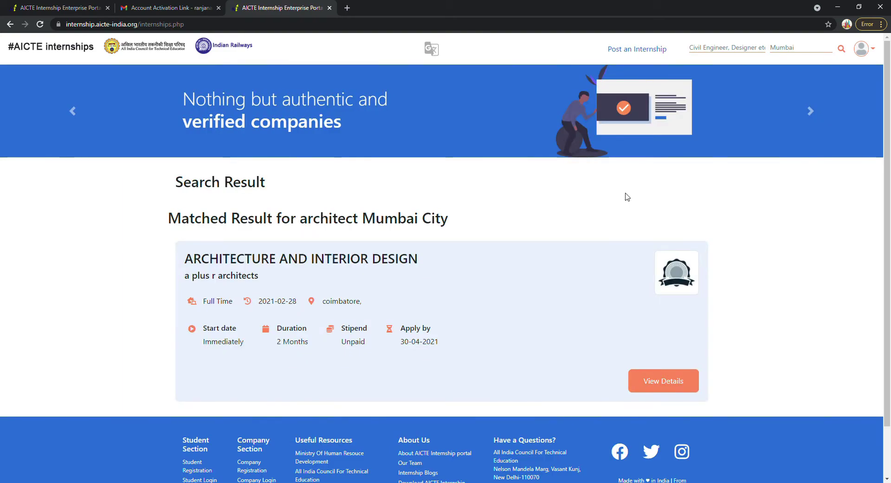
Re-search 'architect' across all cities and scroll through the listings
{"action": "left_click", "coordinate": [702, 48]}
{"action": "type", "text": "architect"}
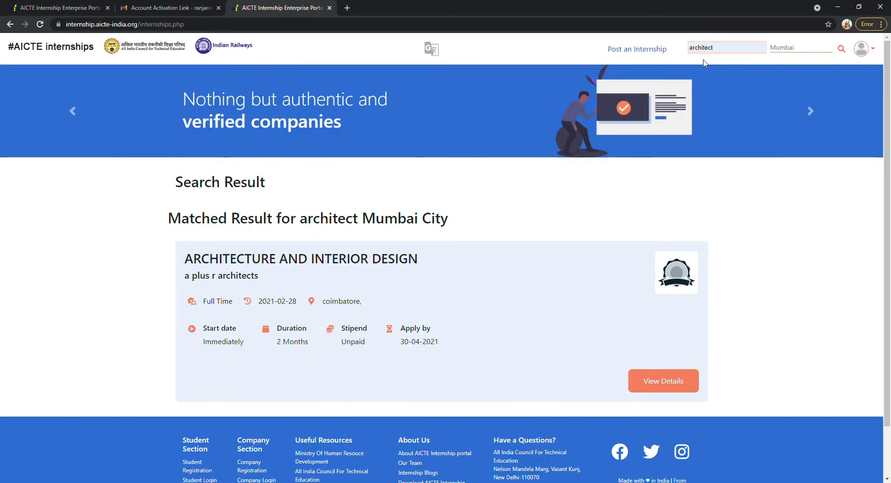
{"action": "left_click", "coordinate": [706, 63]}
{"action": "left_click", "coordinate": [841, 49]}
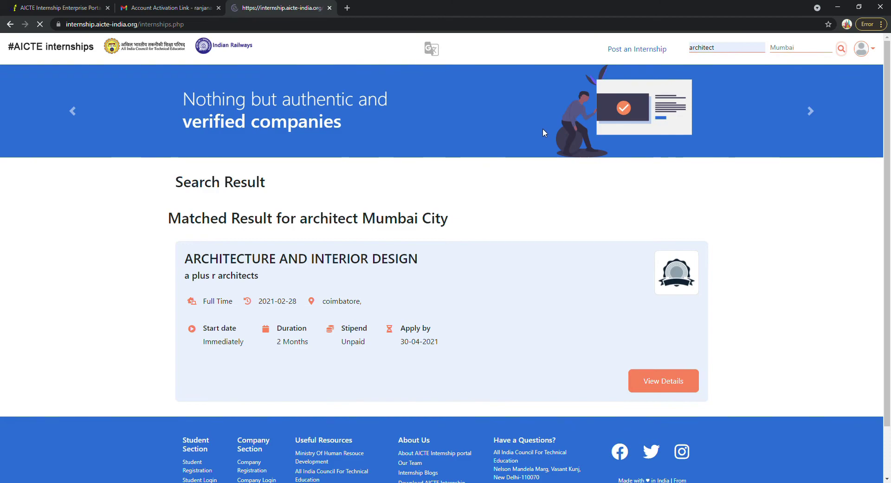
{"action": "scroll", "coordinate": [334, 268], "scroll_direction": "down", "scroll_amount": 5}
{"action": "scroll", "coordinate": [333, 268], "scroll_direction": "down", "scroll_amount": 5}
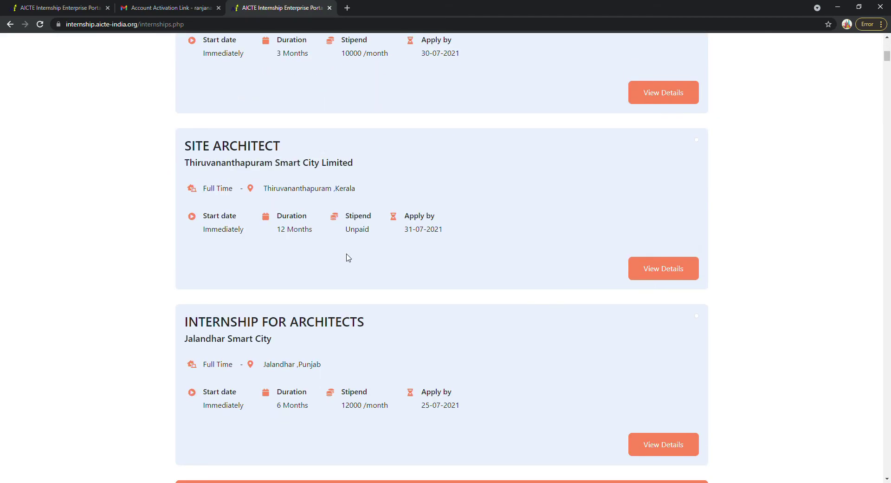
{"action": "scroll", "coordinate": [368, 207], "scroll_direction": "down", "scroll_amount": 3}
{"action": "scroll", "coordinate": [370, 209], "scroll_direction": "down", "scroll_amount": 7}
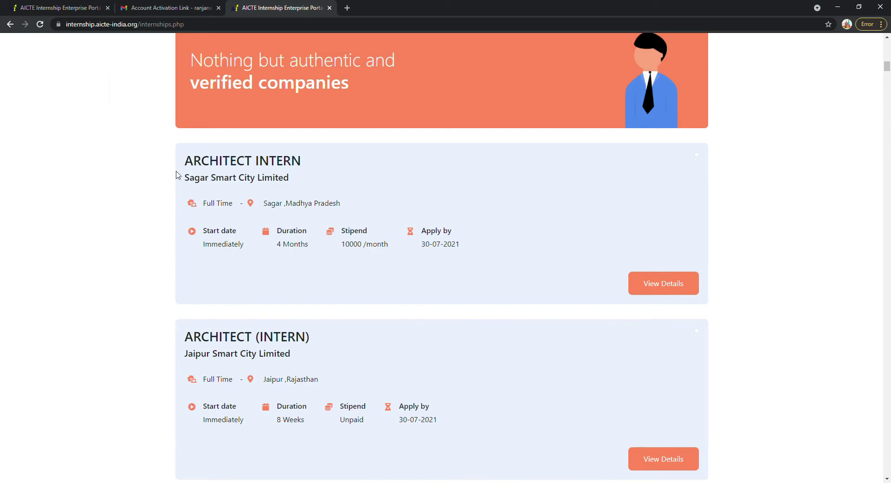
Apply for Sagar Smart City's Architect Intern, logging in to complete the application
{"action": "left_click", "coordinate": [684, 288]}
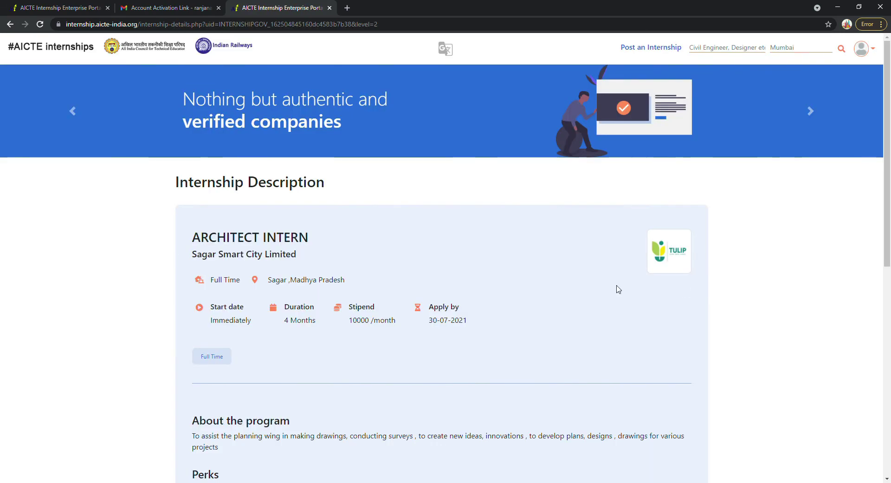
{"action": "scroll", "coordinate": [378, 304], "scroll_direction": "down", "scroll_amount": 5}
{"action": "scroll", "coordinate": [380, 306], "scroll_direction": "down", "scroll_amount": 2}
{"action": "scroll", "coordinate": [380, 306], "scroll_direction": "down", "scroll_amount": 1}
{"action": "left_click", "coordinate": [420, 362]}
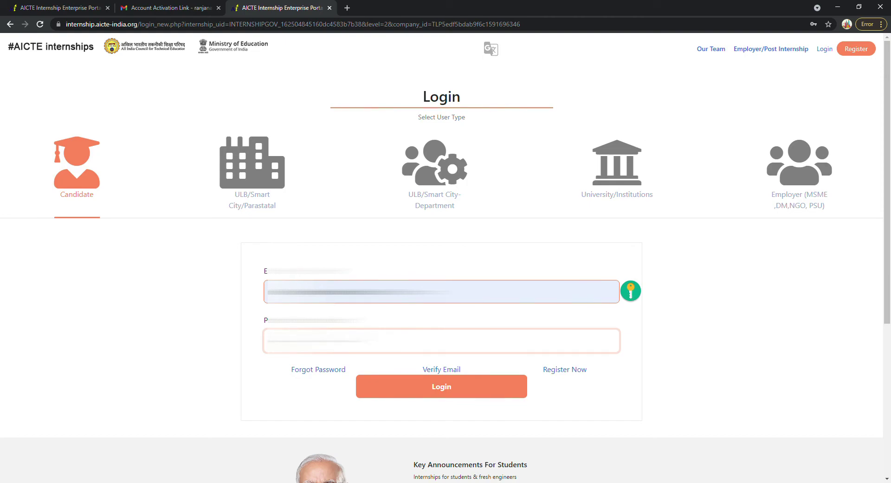
{"action": "left_click", "coordinate": [416, 400]}
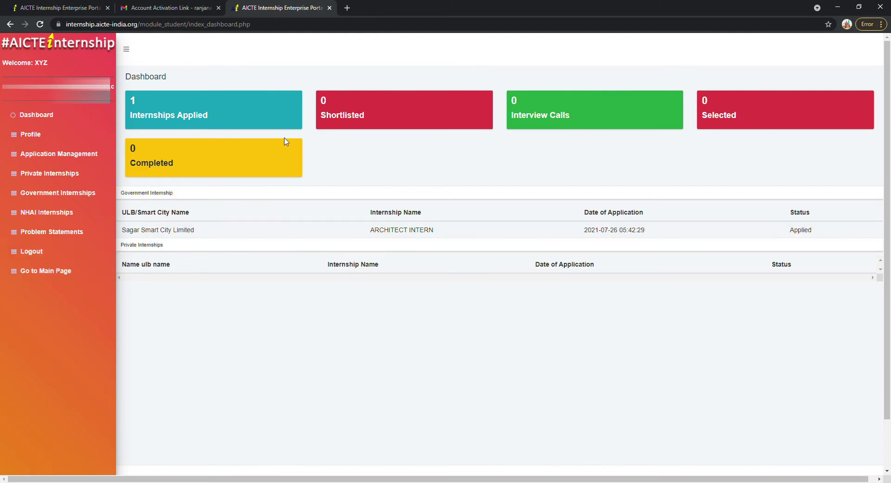
From the main page, search civil engineer internships in Mumbai City
{"action": "left_click", "coordinate": [33, 277]}
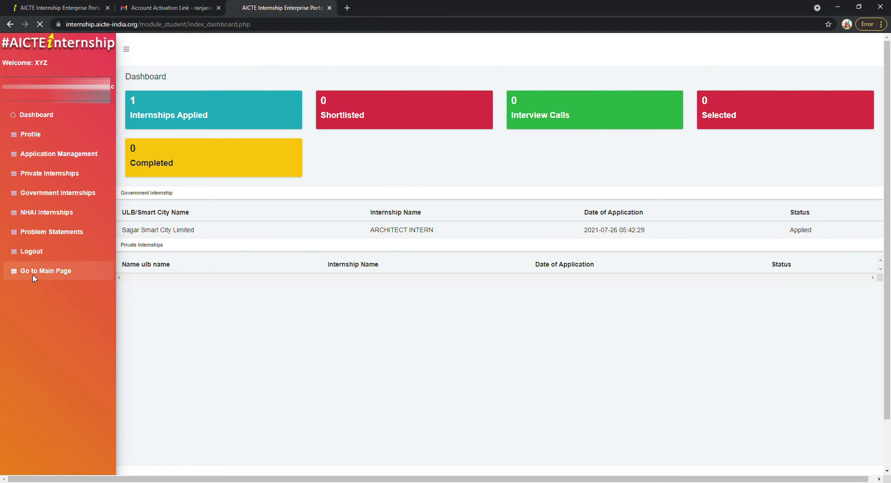
{"action": "left_click", "coordinate": [238, 197]}
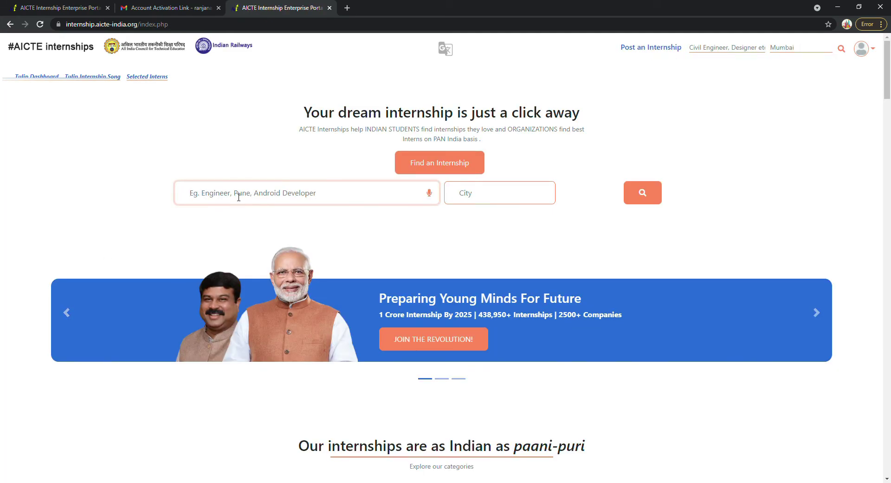
{"action": "type", "text": "civil engineer"}
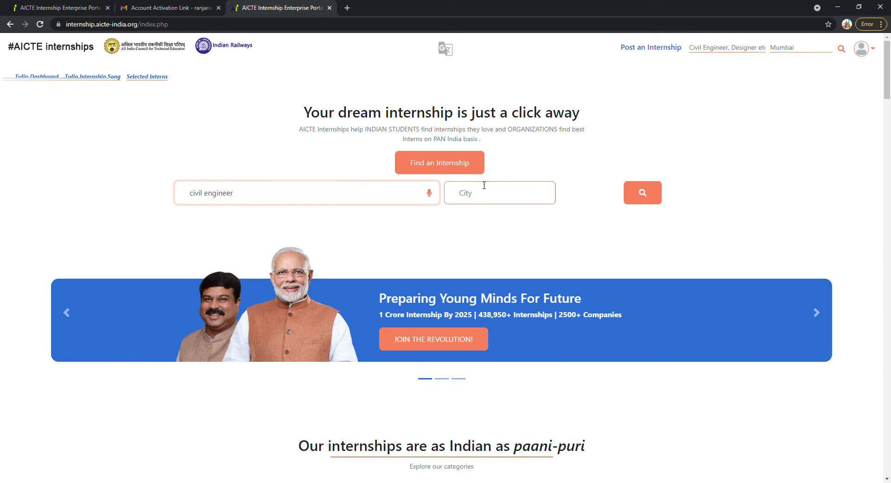
{"action": "left_click", "coordinate": [484, 190]}
{"action": "left_click", "coordinate": [460, 219]}
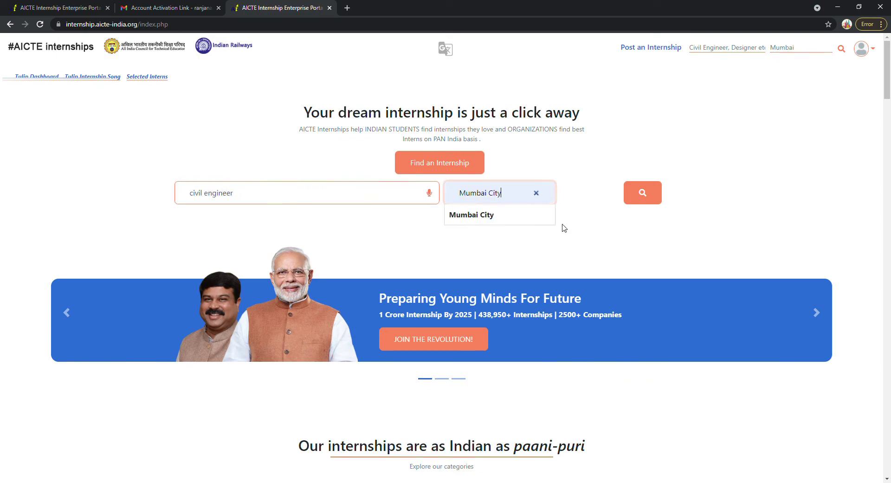
{"action": "left_click", "coordinate": [643, 193]}
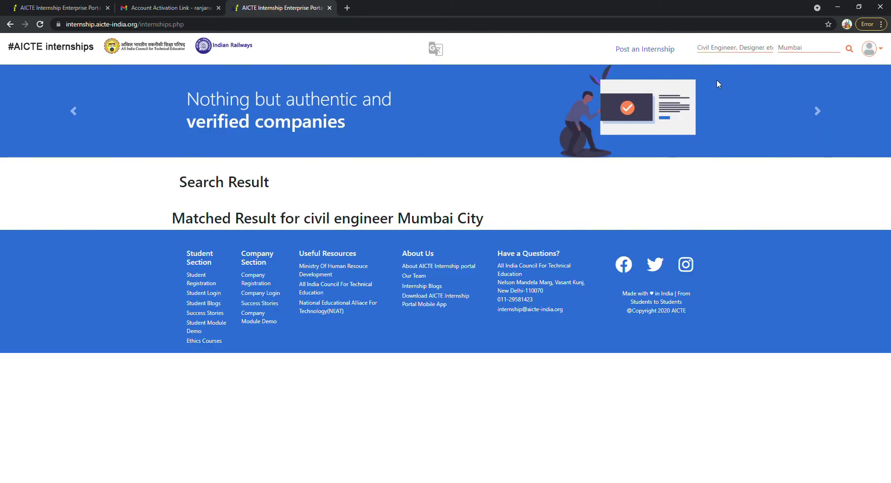
Search 'civil engineer' across all cities from the header bar and browse the results
{"action": "left_click", "coordinate": [713, 53]}
{"action": "type", "text": "civil engineer"}
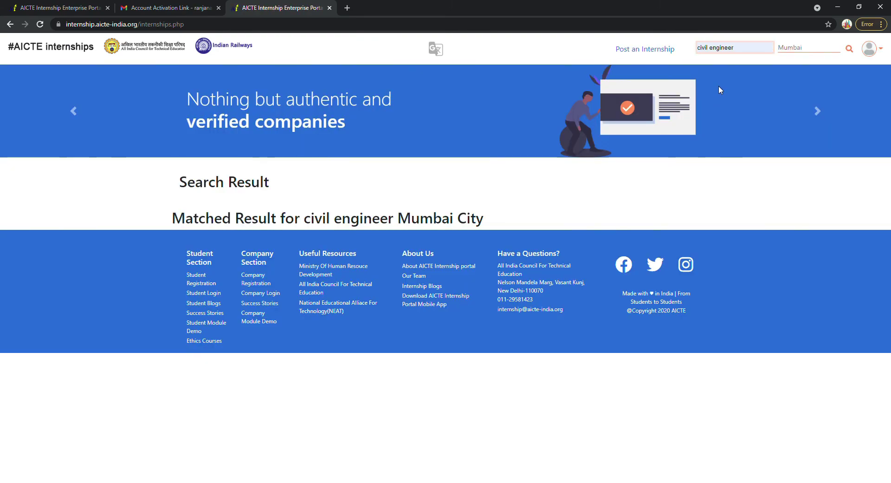
{"action": "left_click", "coordinate": [850, 56]}
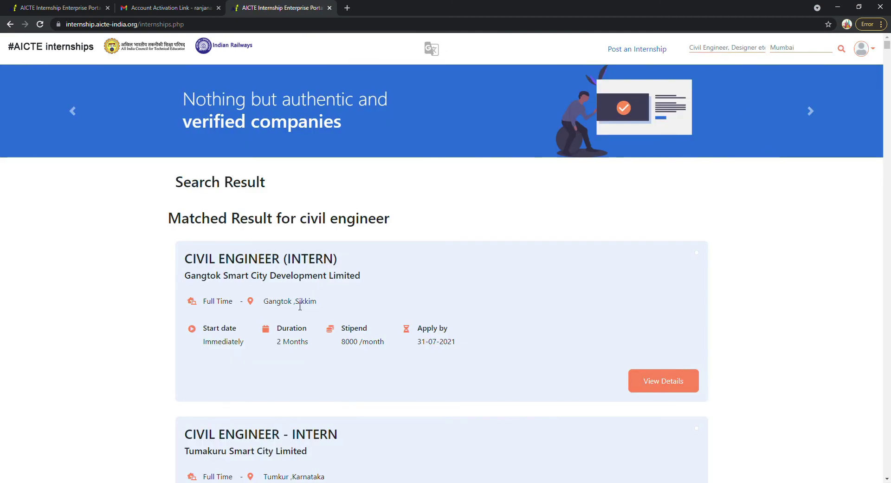
{"action": "scroll", "coordinate": [300, 307], "scroll_direction": "down", "scroll_amount": 3}
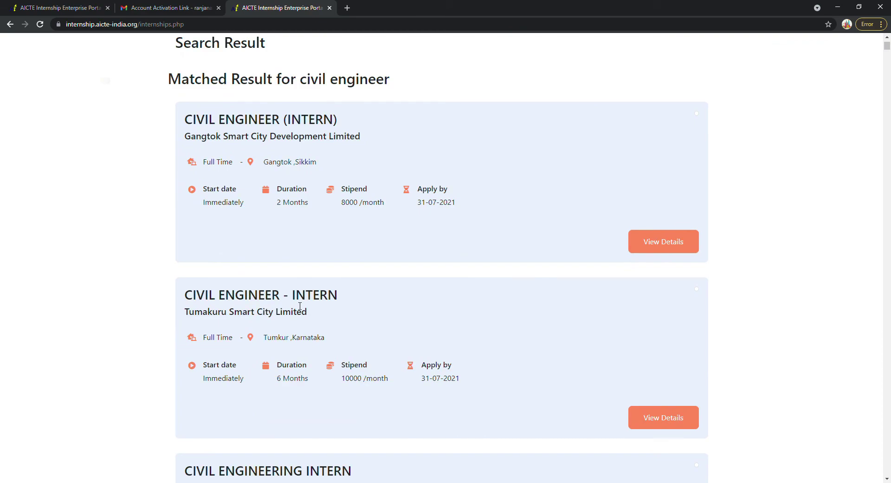
{"action": "scroll", "coordinate": [300, 306], "scroll_direction": "down", "scroll_amount": 3}
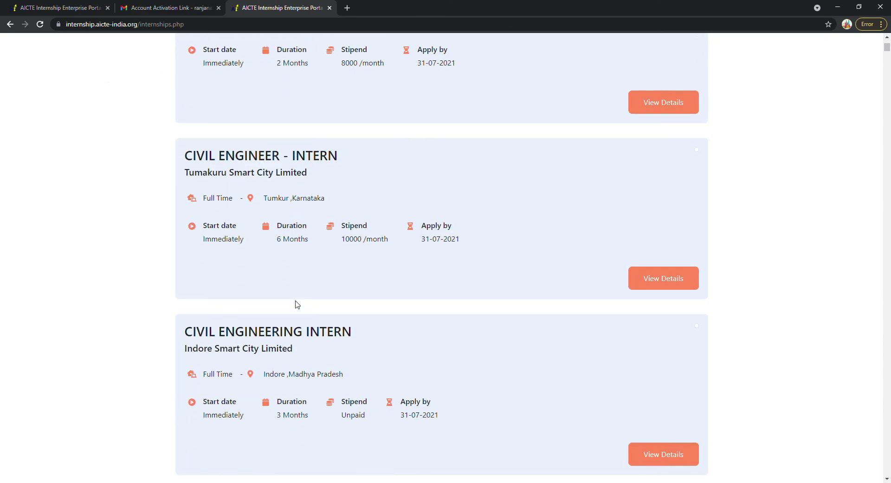
Apply to Tumakuru Smart City's Civil Engineer - Intern listing and return to the dashboard
{"action": "left_click", "coordinate": [674, 286]}
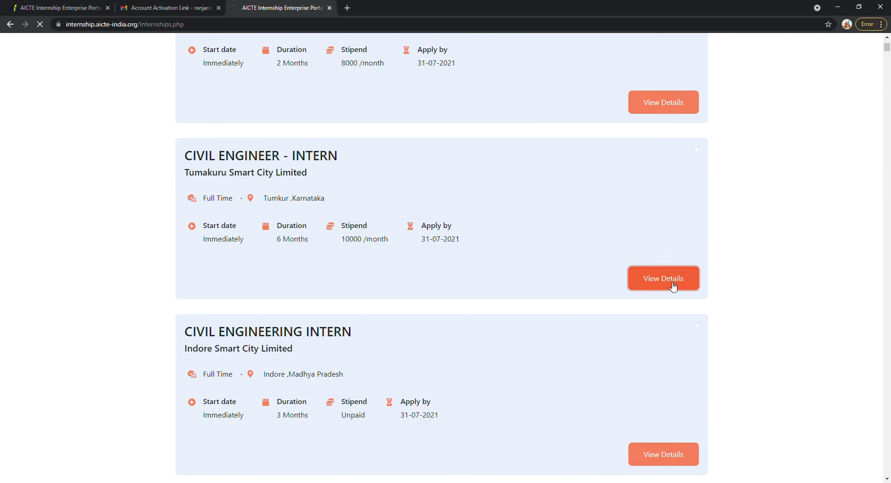
{"action": "scroll", "coordinate": [427, 287], "scroll_direction": "down", "scroll_amount": 7}
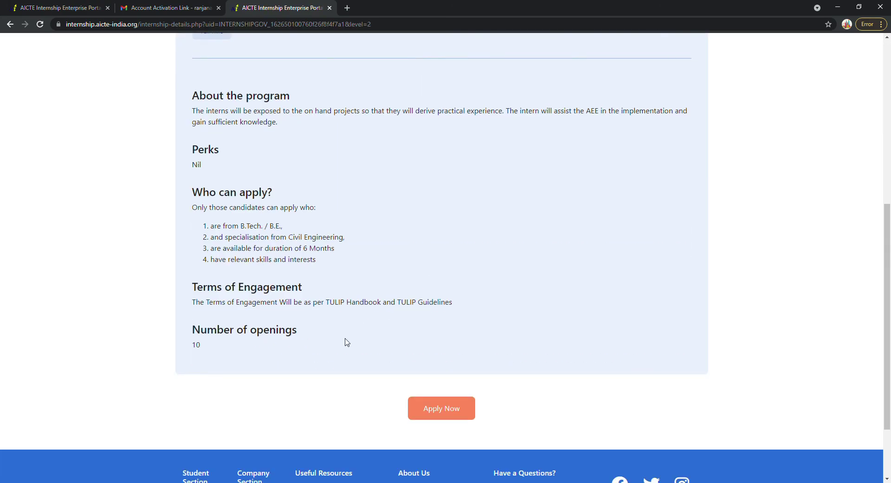
{"action": "left_click", "coordinate": [456, 419]}
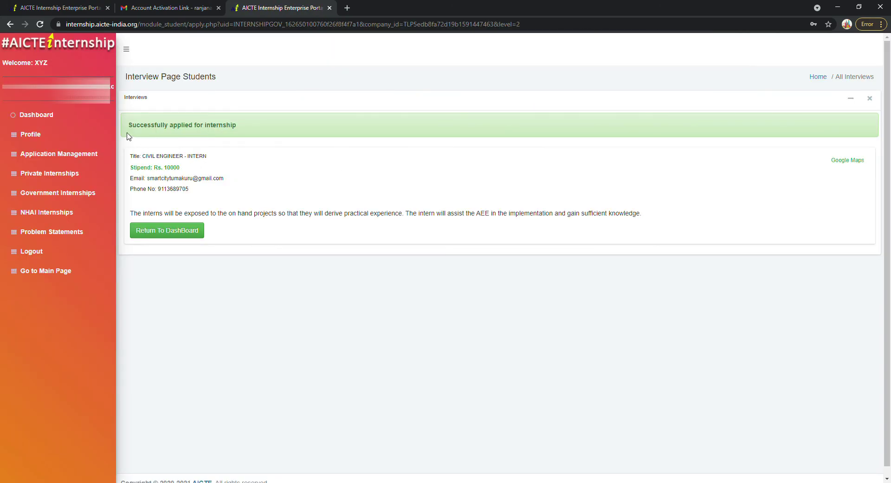
{"action": "left_click", "coordinate": [28, 116]}
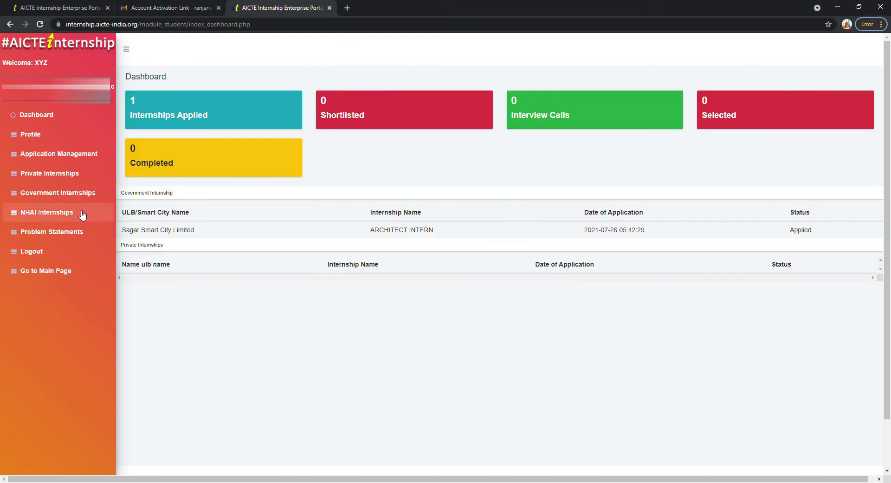
{"action": "left_click", "coordinate": [53, 273]}
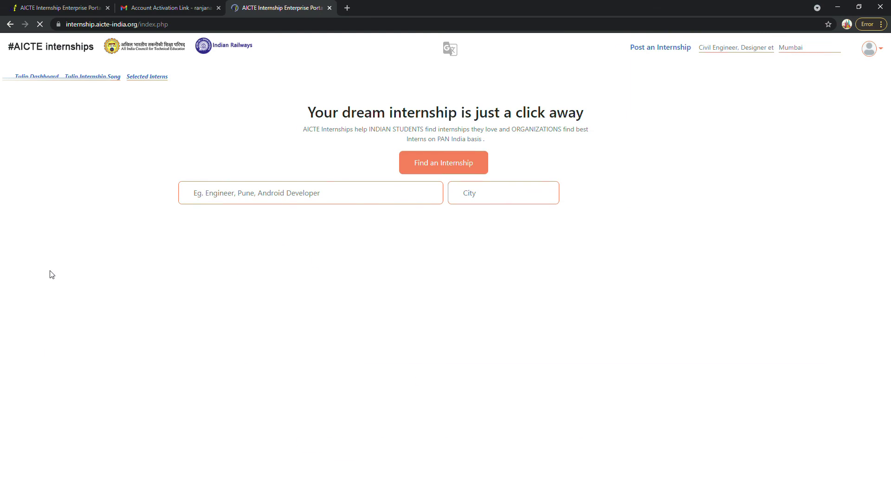